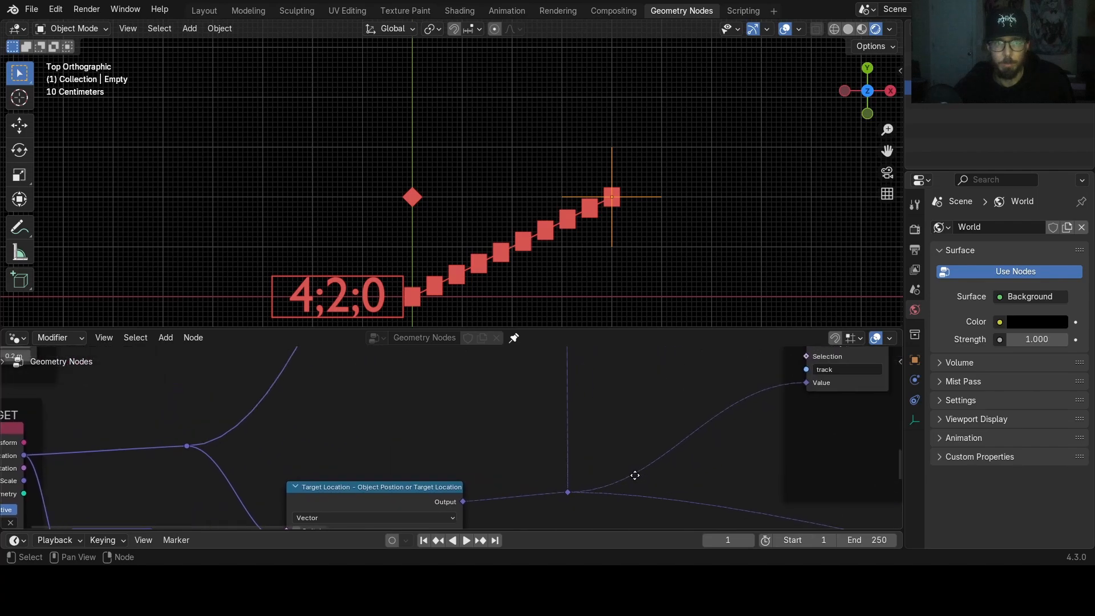
- Move the Position node slightly down, away from THE TARGET frame and below the Subtract node's level
scroll(479, 479, down, 1)
middle_drag(672, 446, 789, 446)
drag(549, 327, 549, 253)
middle_drag(316, 386, 514, 479)
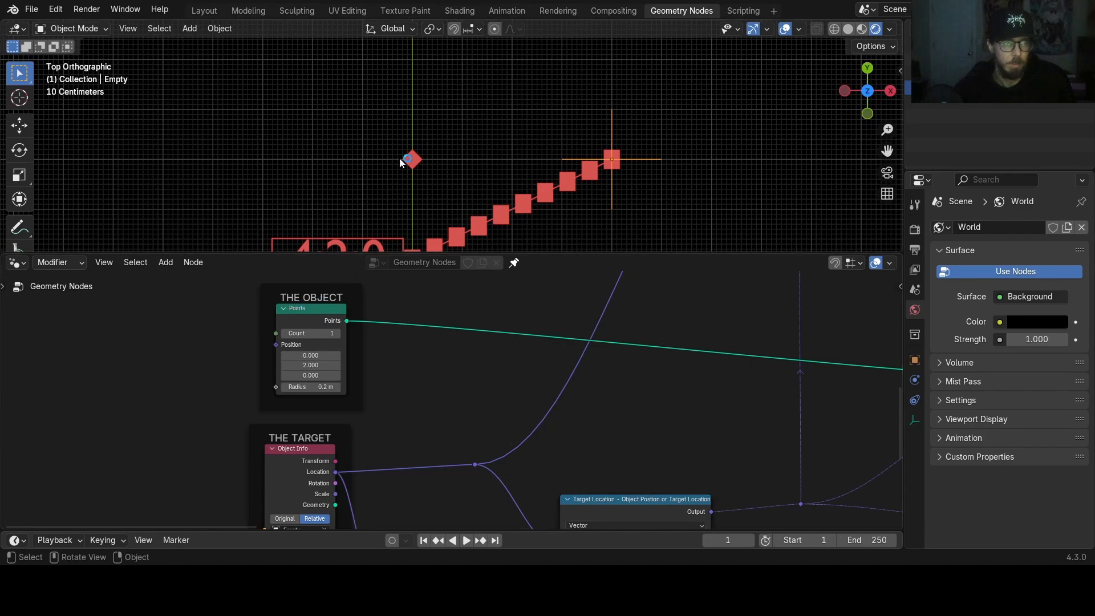
middle_drag(456, 420, 473, 385)
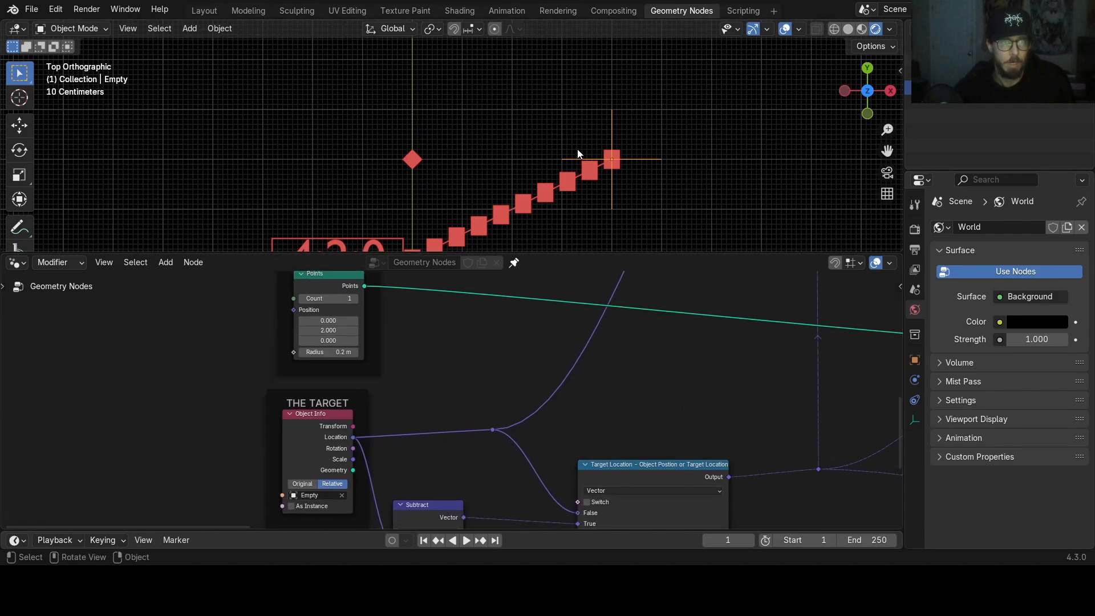
middle_drag(532, 363, 564, 295)
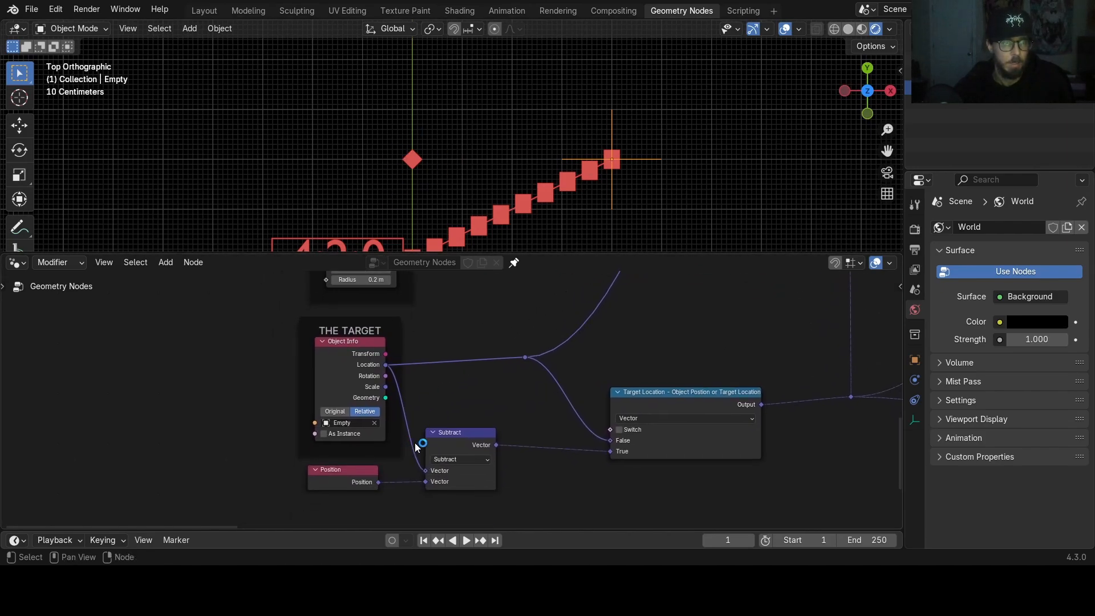
drag(341, 466, 332, 481)
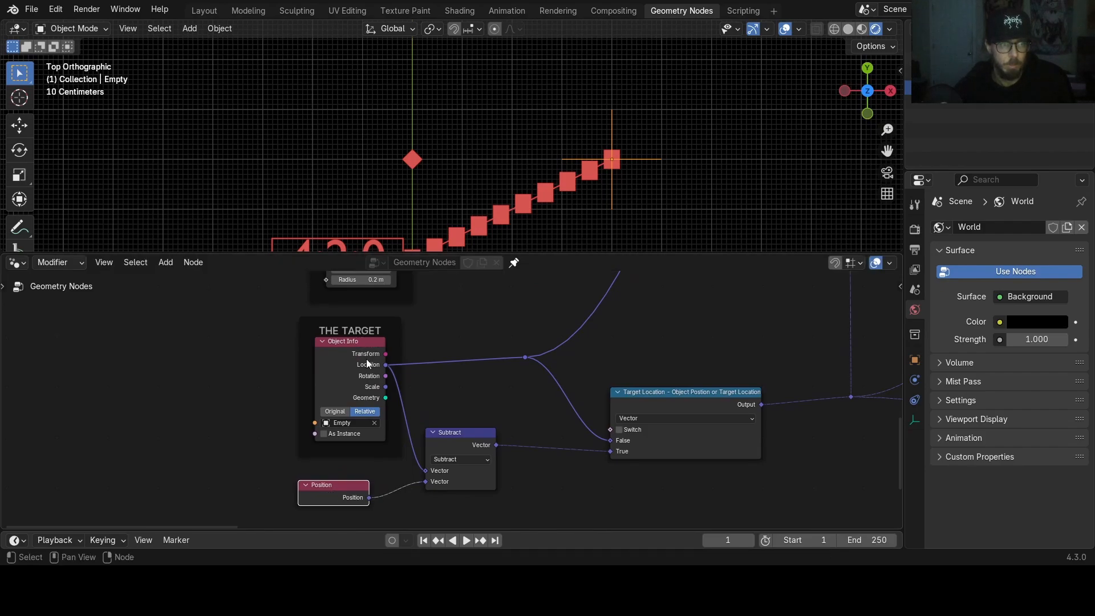
click(450, 433)
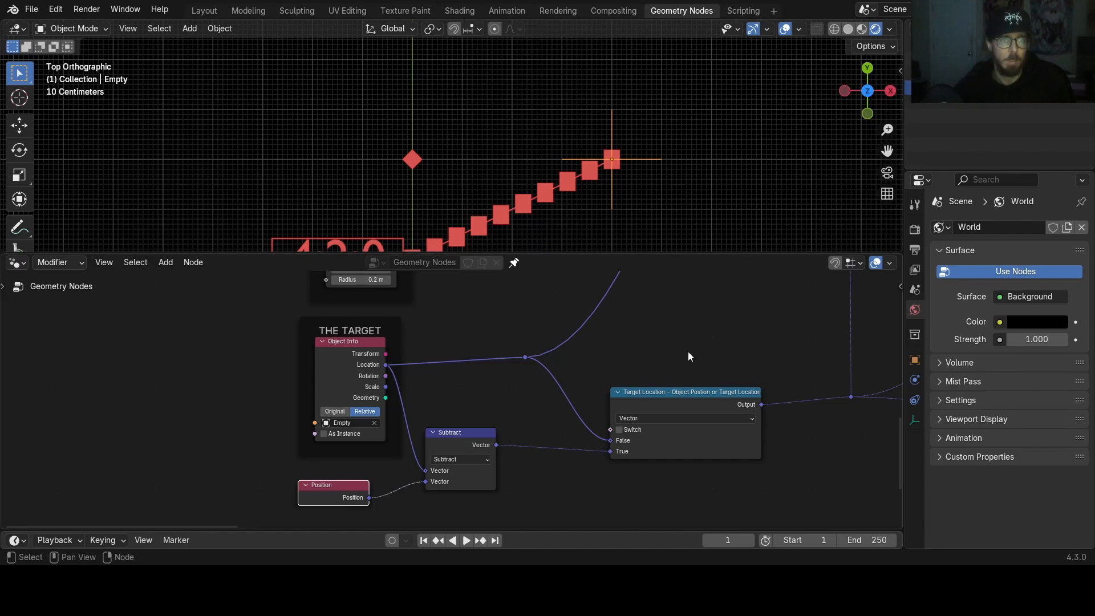
- Rearrange the Simulation frame by nudging the Scale node and moving the track Named Attribute node closer to it
middle_drag(690, 357, 200, 435)
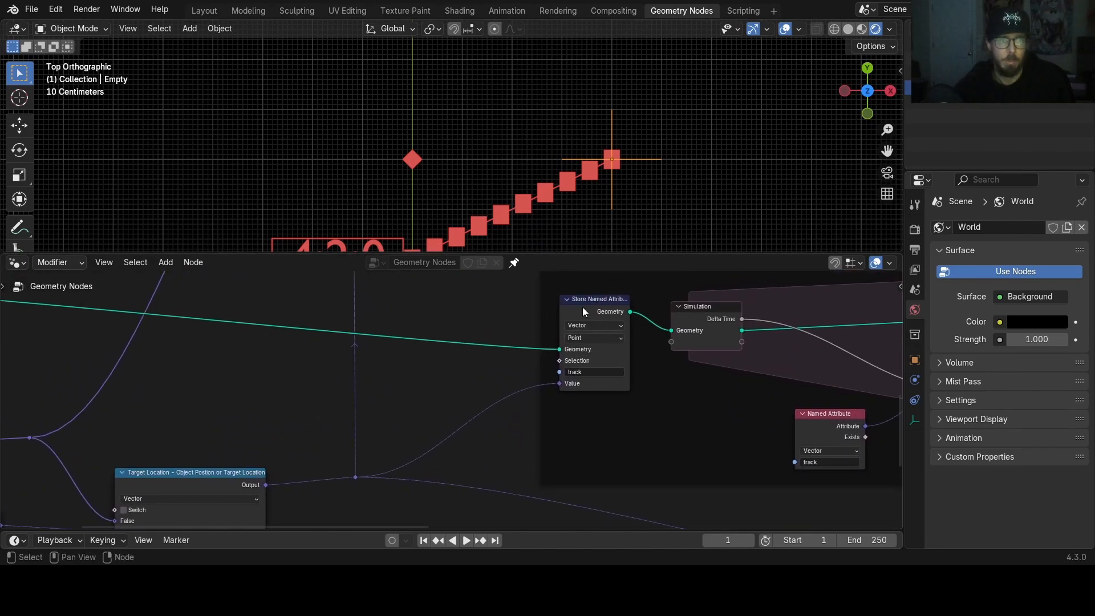
middle_drag(721, 381, 492, 375)
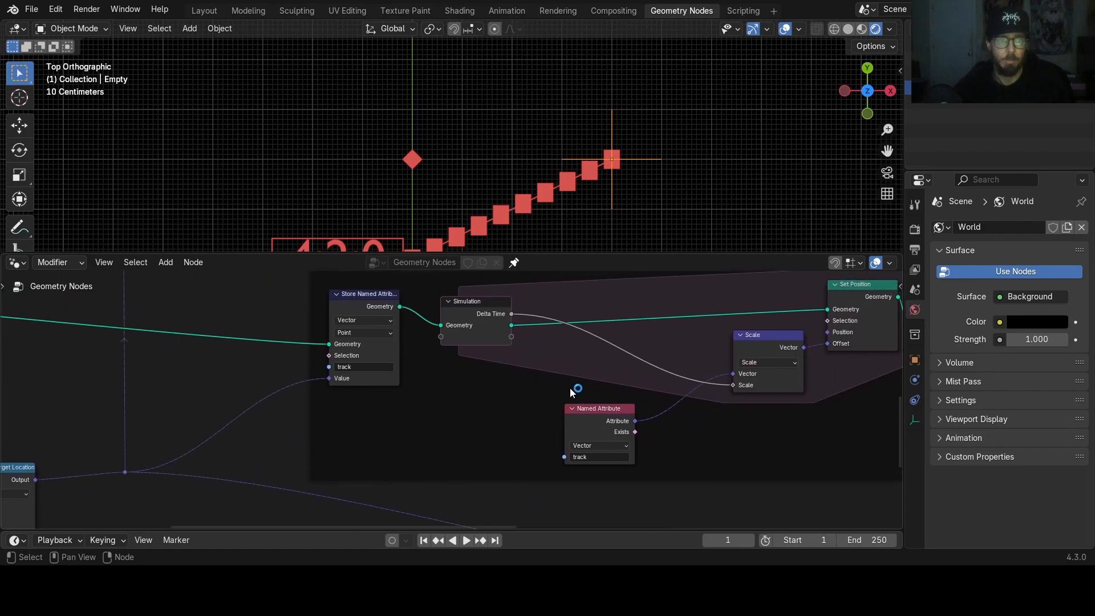
middle_drag(727, 329, 593, 338)
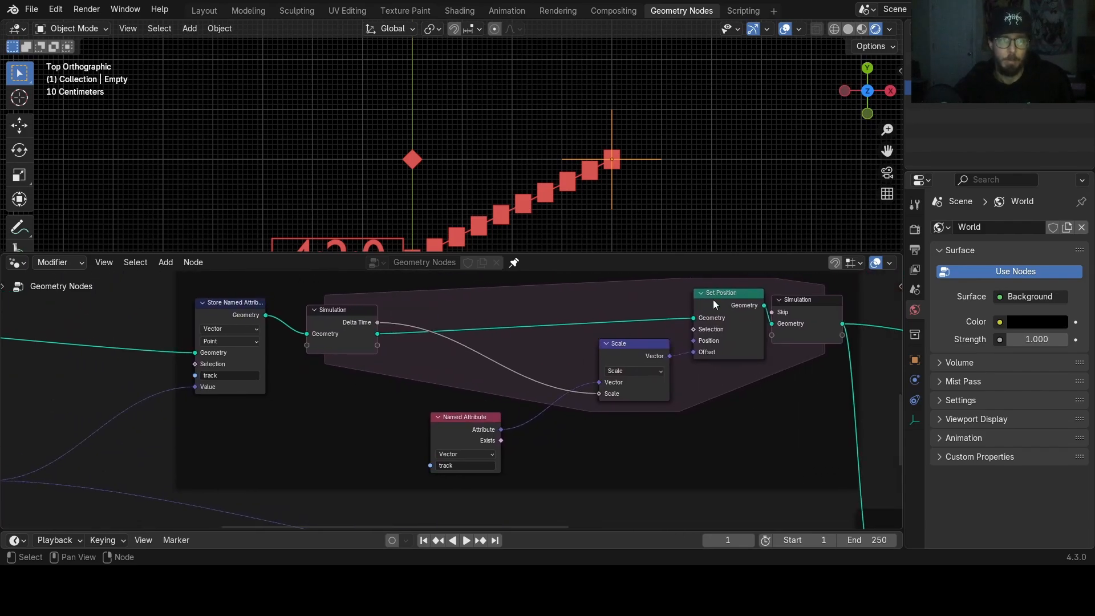
drag(641, 358, 647, 355)
drag(468, 426, 526, 403)
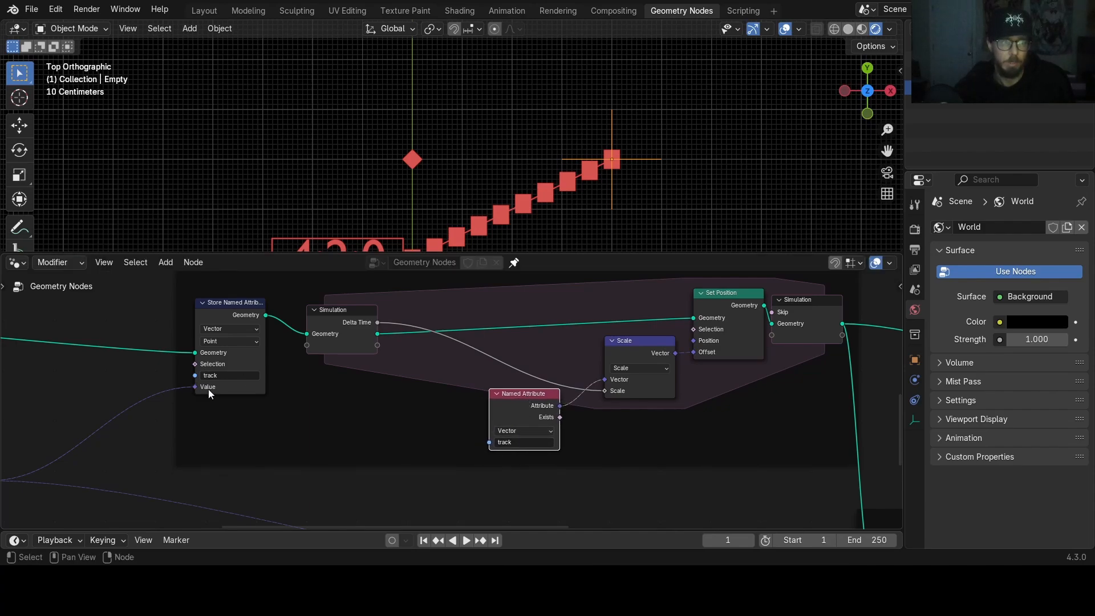
- Enlarge the 3D viewport, play the simulation to examine the point's motion relative to the target empty, and return to frame 1
middle_drag(410, 366, 489, 486)
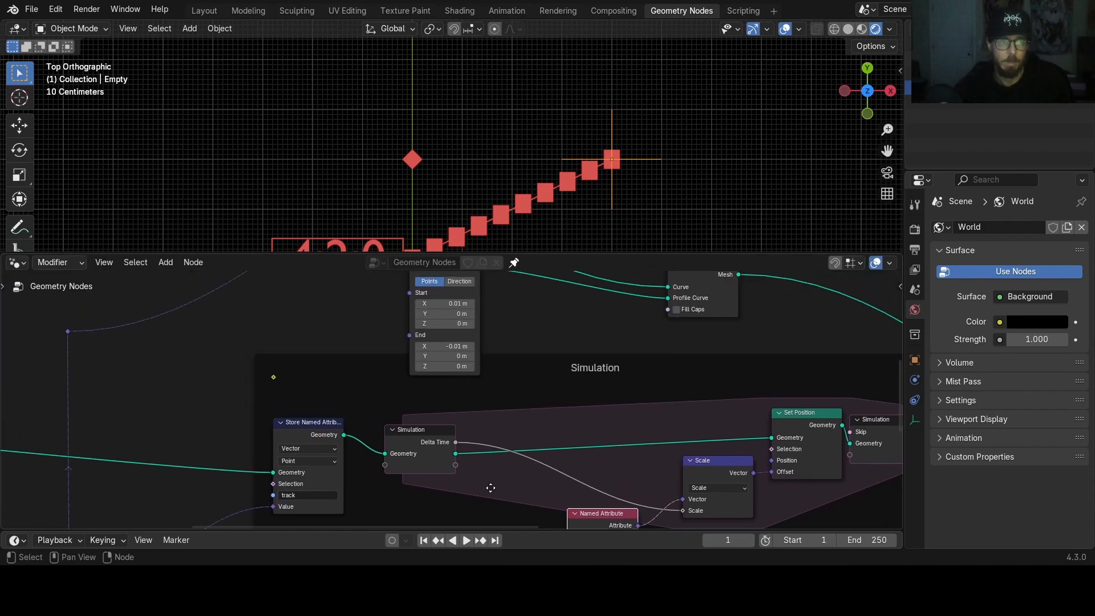
middle_drag(524, 437, 569, 348)
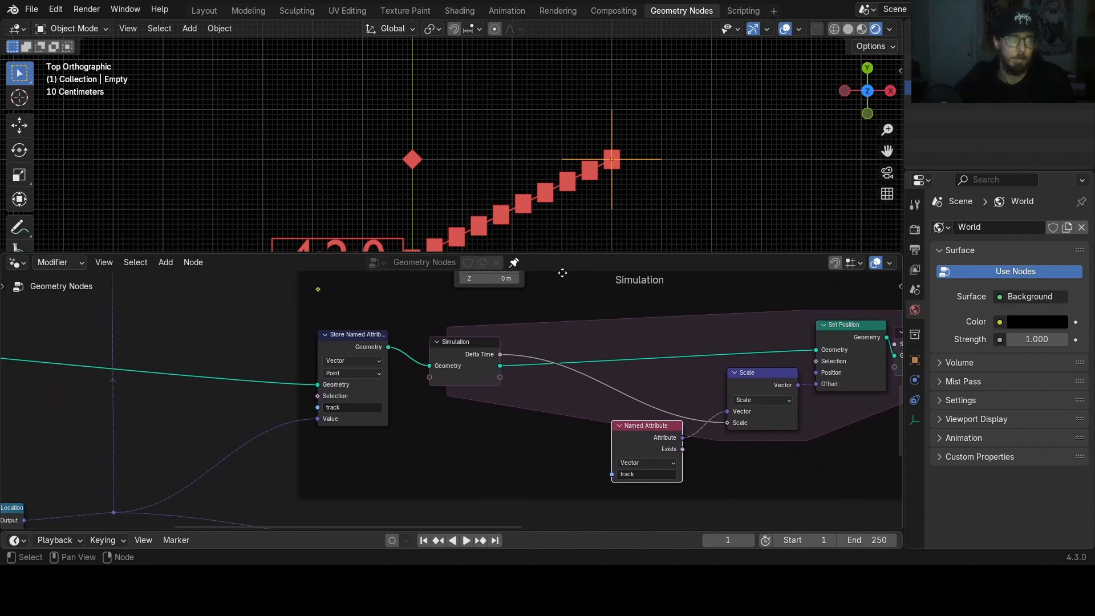
drag(569, 251, 551, 315)
middle_drag(522, 445, 897, 337)
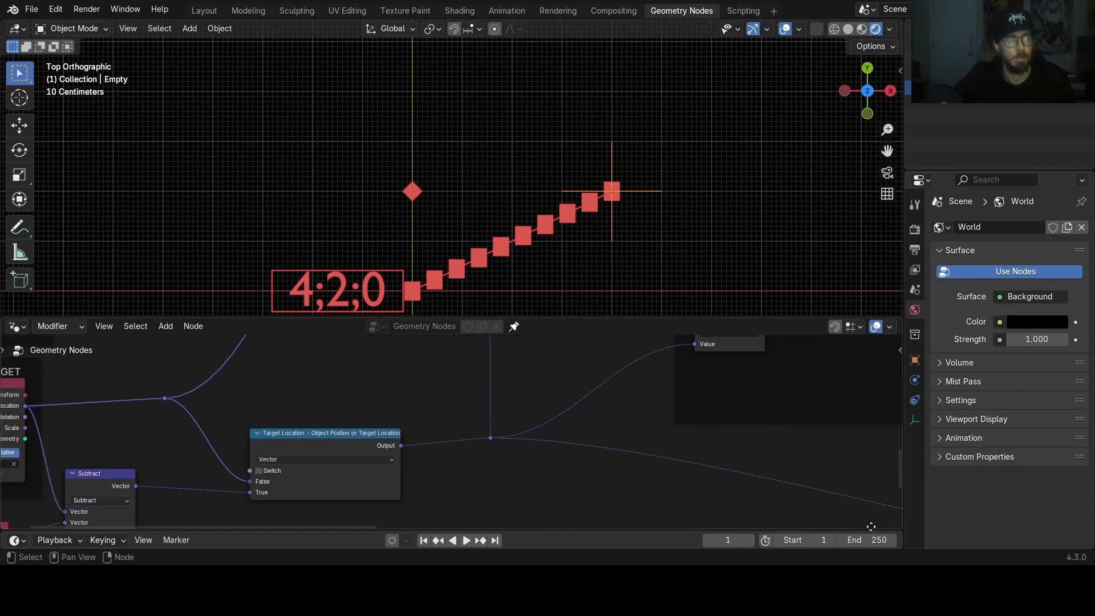
middle_drag(467, 440, 555, 438)
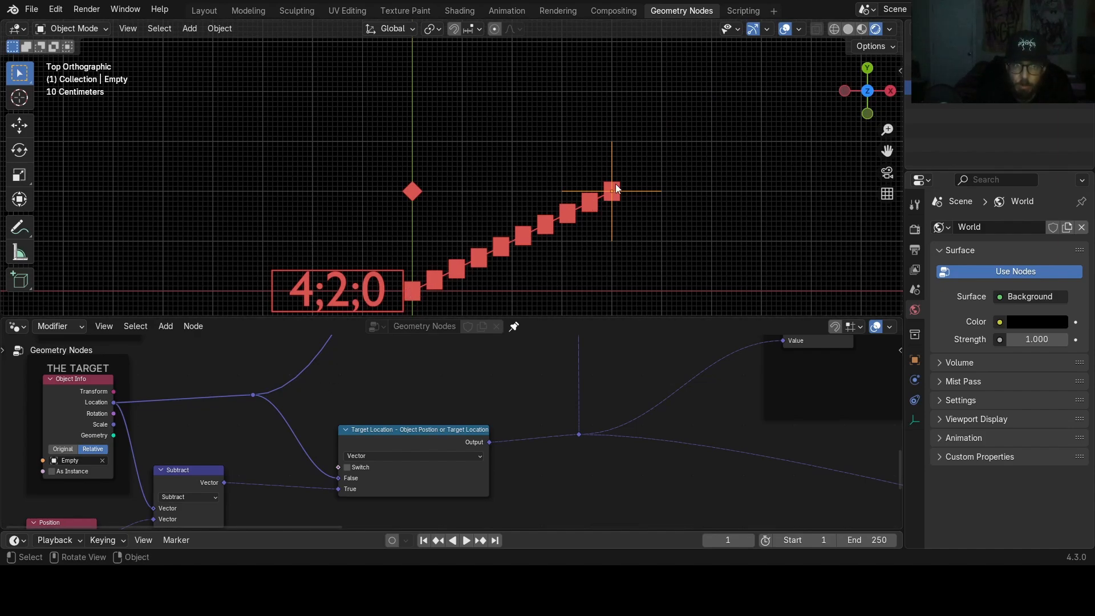
middle_drag(245, 381, 378, 402)
key(space)
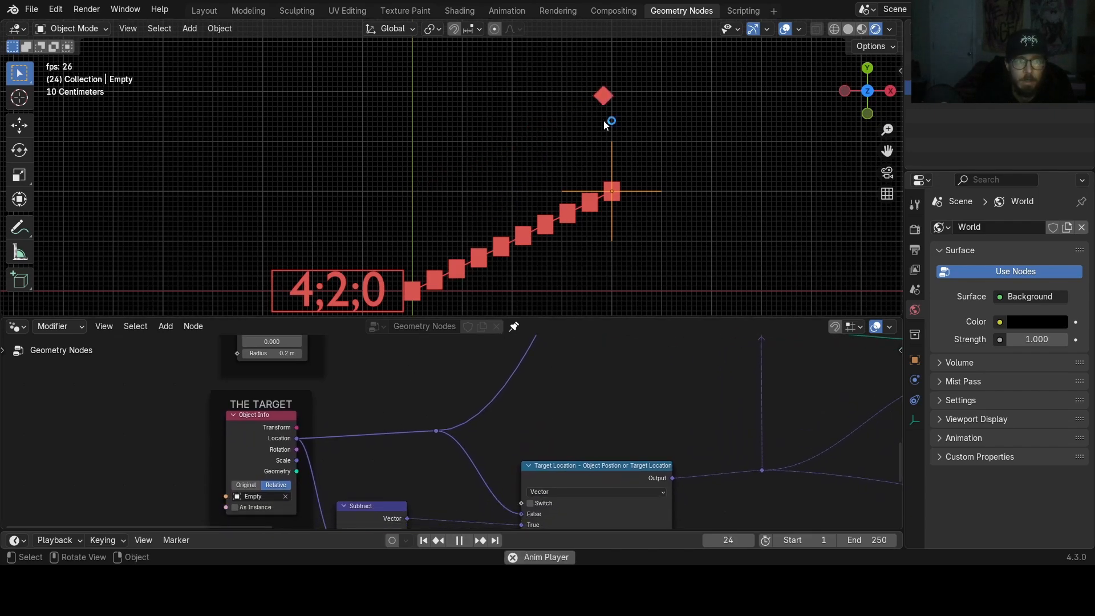
key(space)
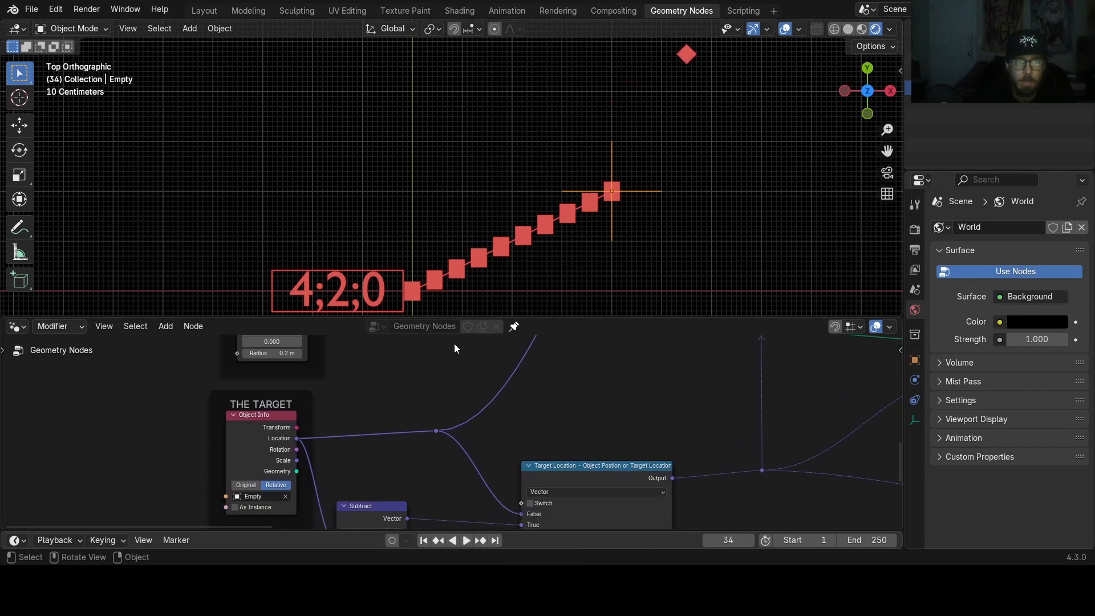
click(424, 540)
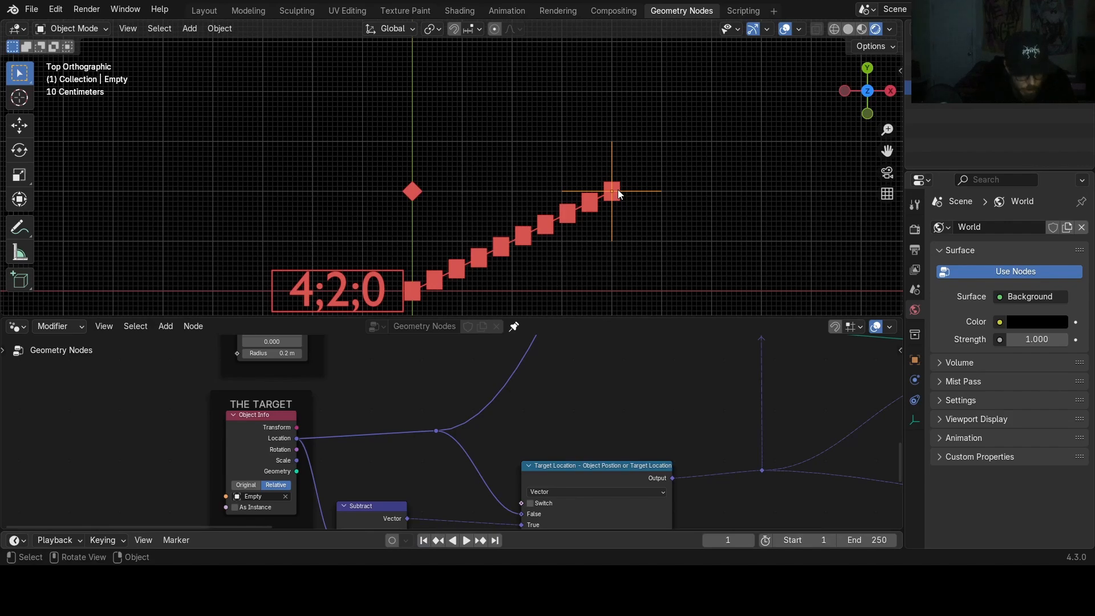
- Move the target empty down along Y to about 1.47 m, play the simulation, and return to frame 1
key(g)
key(y)
click(620, 220)
key(space)
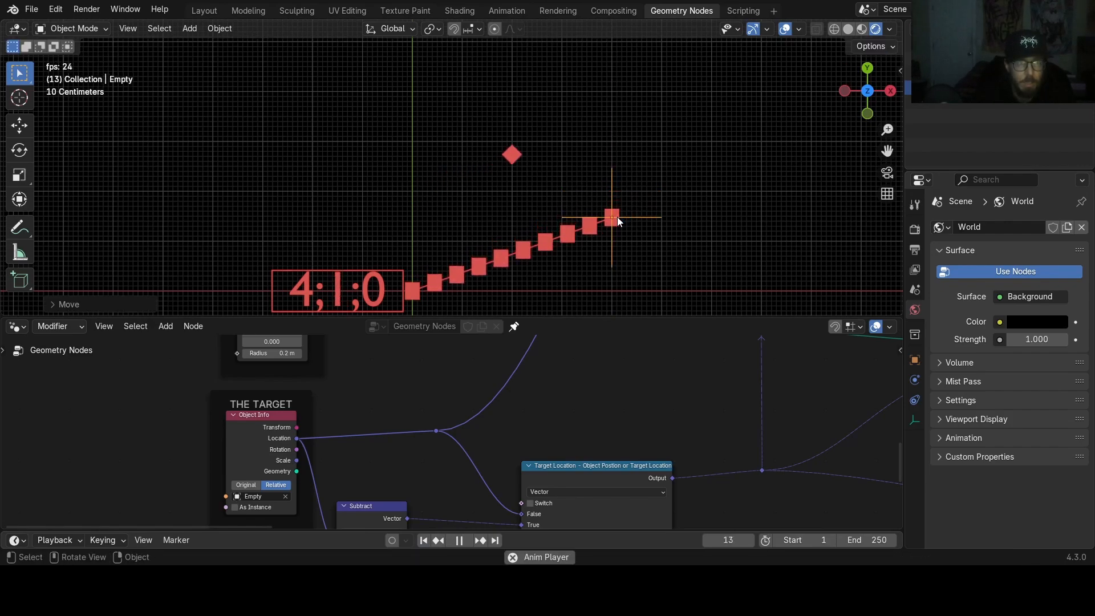
key(space)
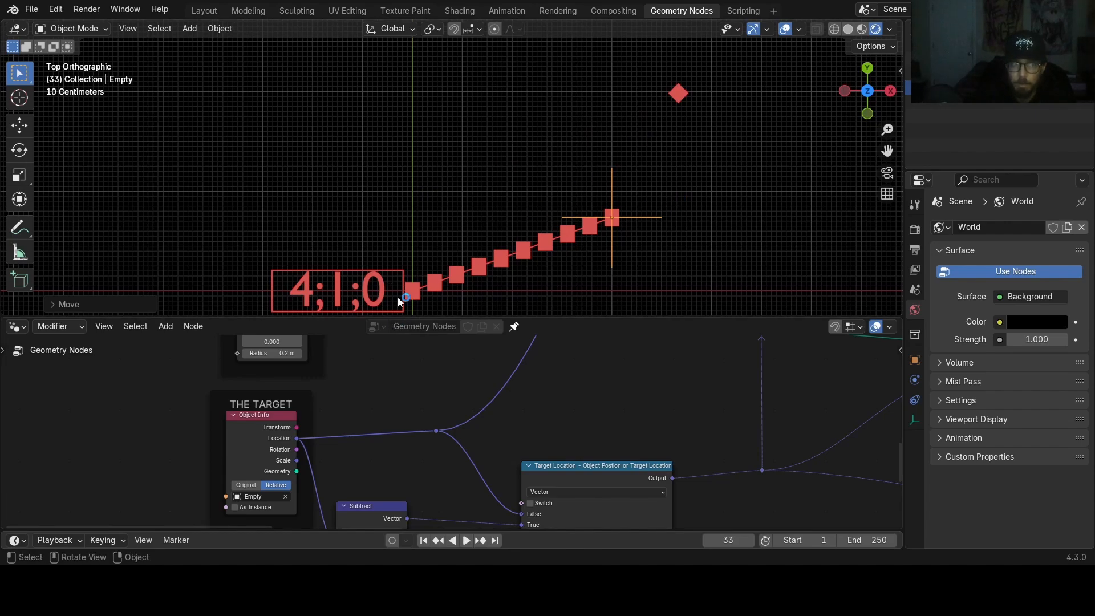
click(423, 539)
- Set the X position of THE OBJECT's Points node to -3.5 and play the simulation briefly
middle_drag(353, 406, 378, 459)
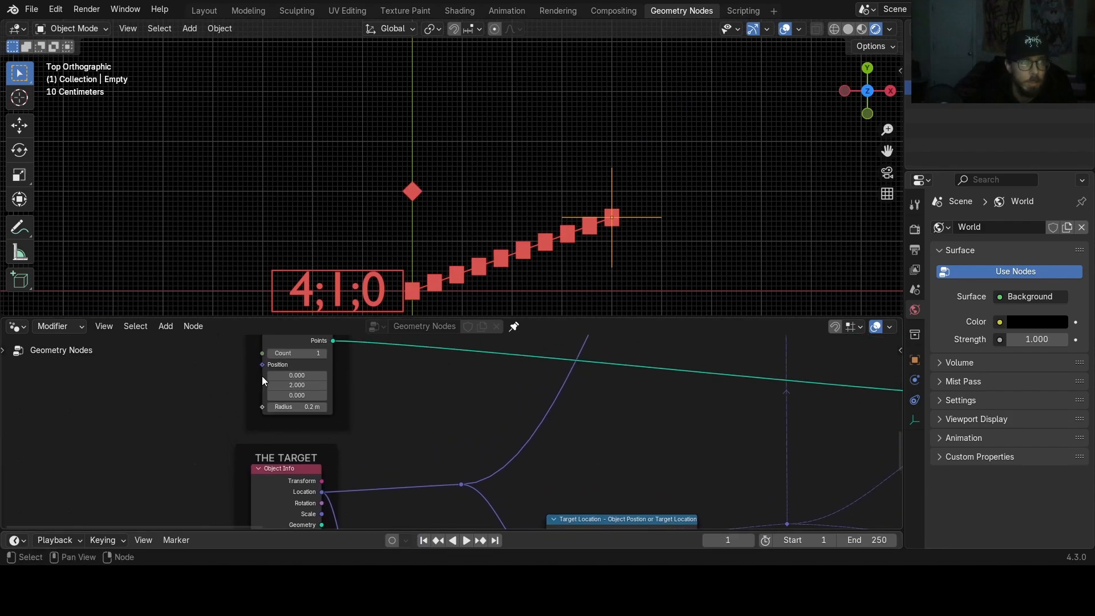
drag(291, 376, 231, 375)
key(space)
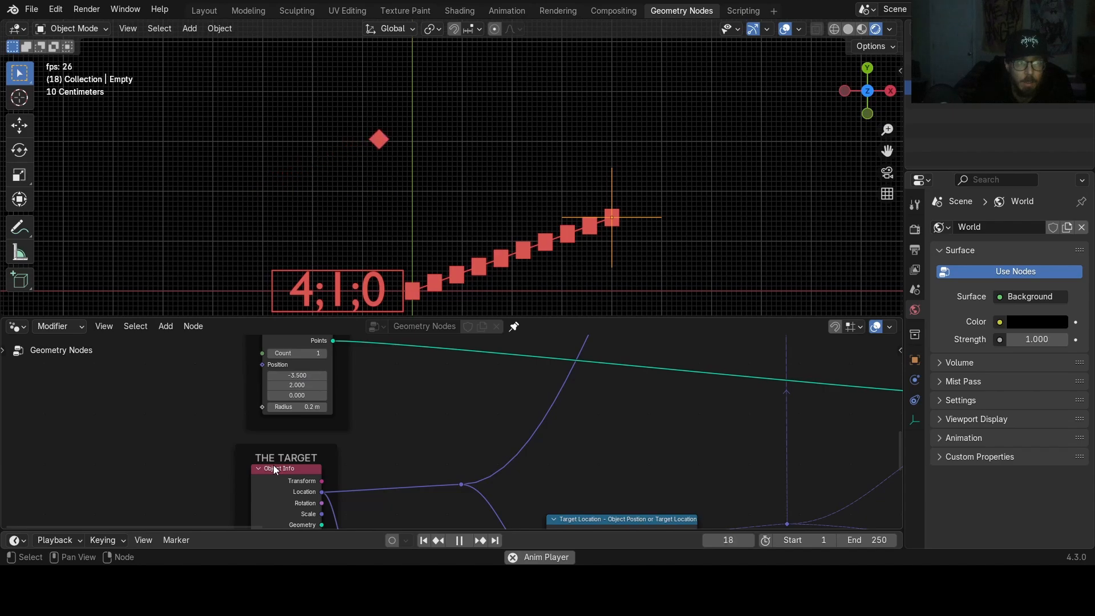
key(space)
- Set the Y position of THE OBJECT's Points node to -3.5 and play the simulation from frame 1
drag(297, 385, 260, 385)
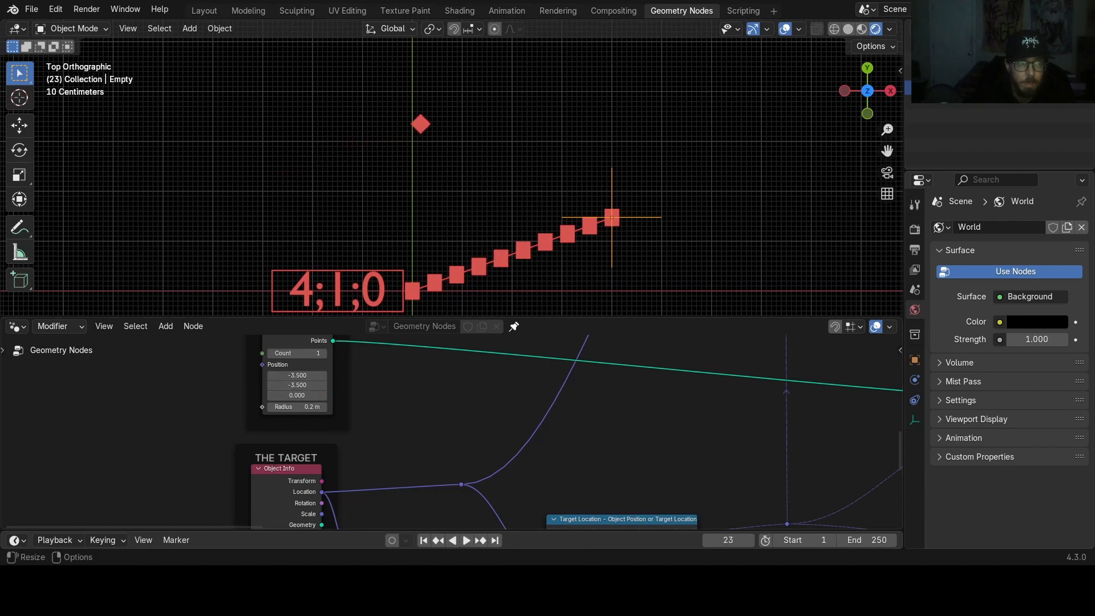
click(423, 540)
scroll(447, 256, down, 2)
scroll(447, 256, down, 1)
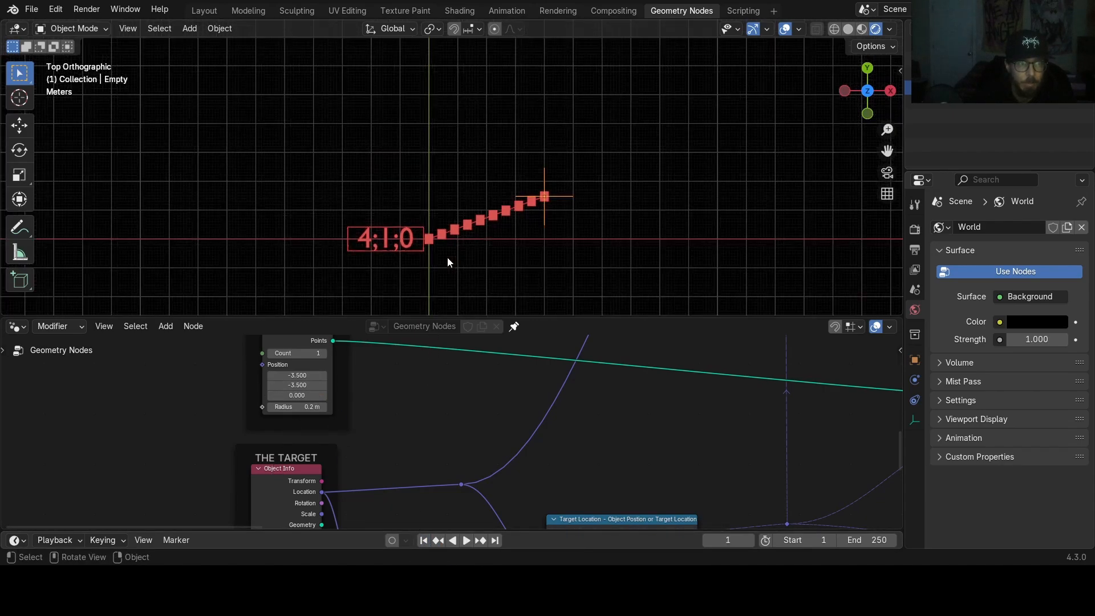
key(space)
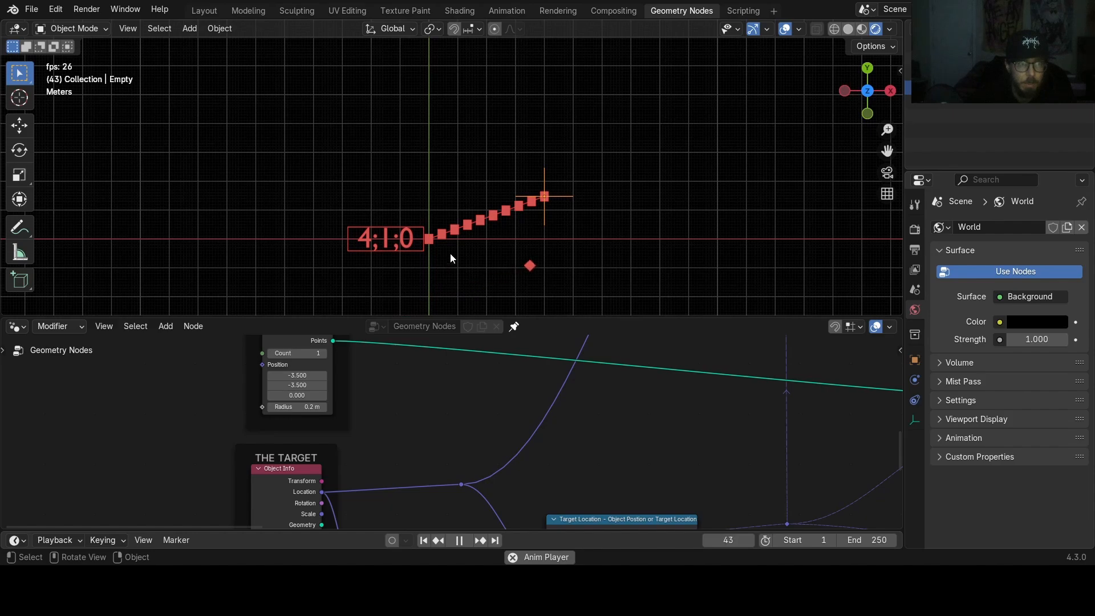
key(space)
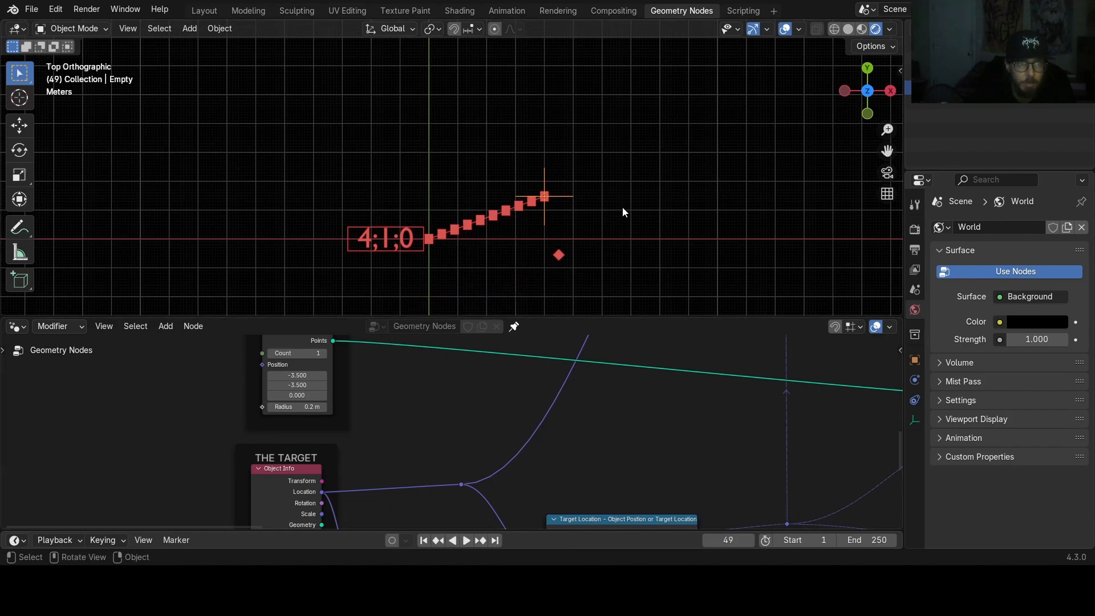
- Set the Points node's position to X 0 and Y 2, and return to frame 1
click(297, 375)
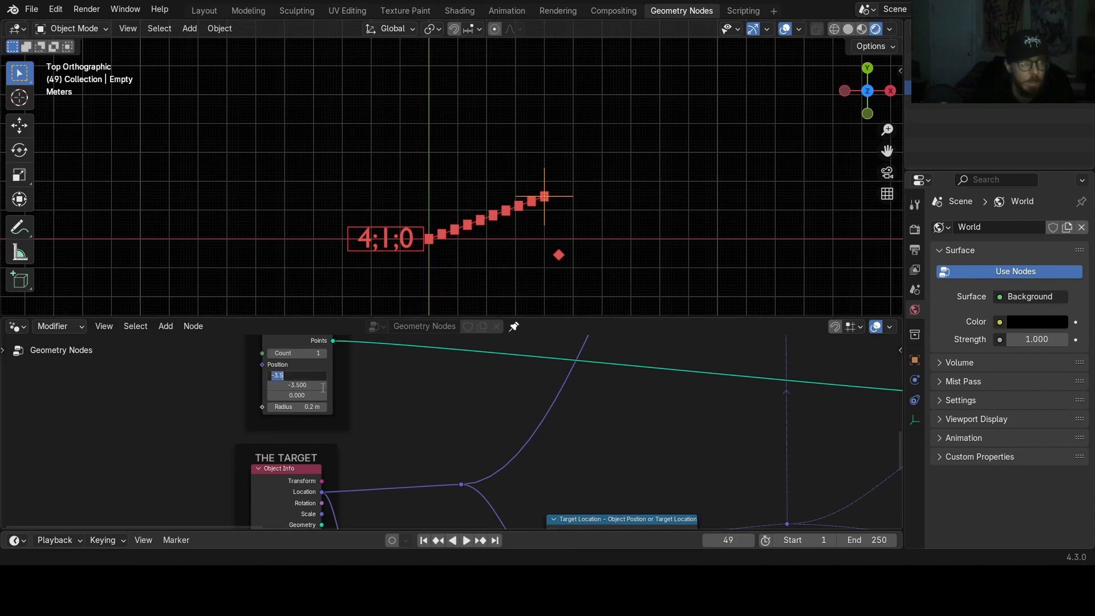
text(0)
key(Tab)
text(2)
key(Return)
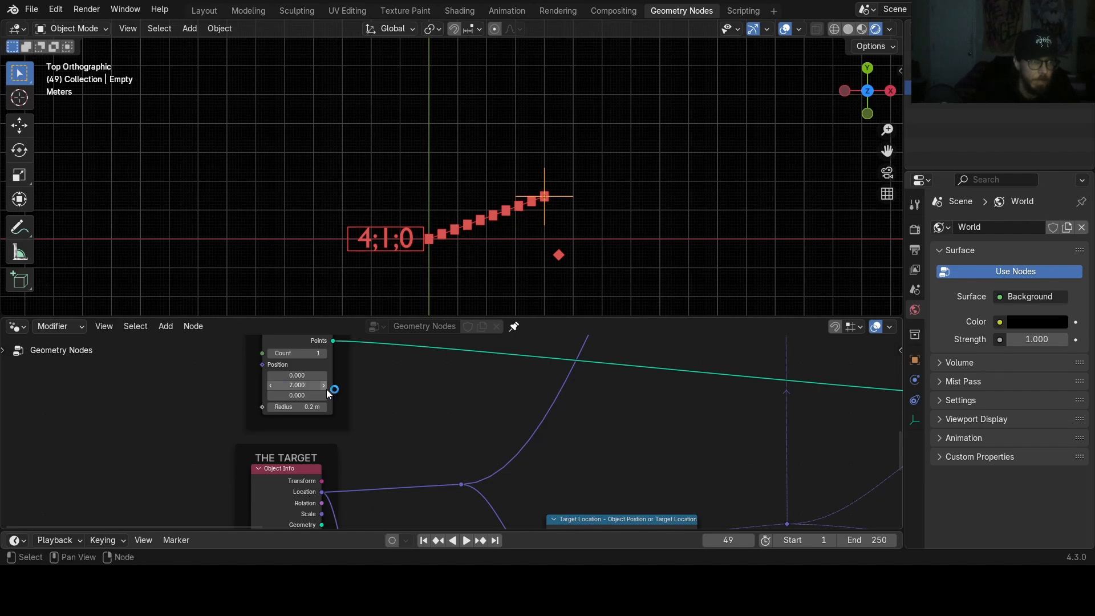
click(423, 540)
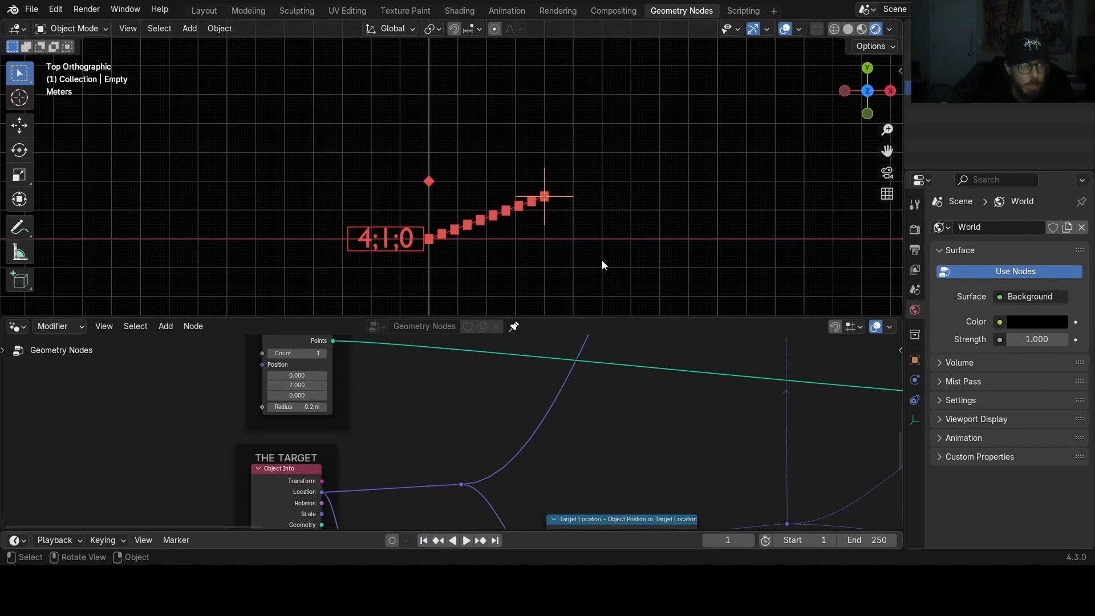
- Set the target empty's Y location to 2 m, keeping its X location at 4 m
key(n)
click(812, 101)
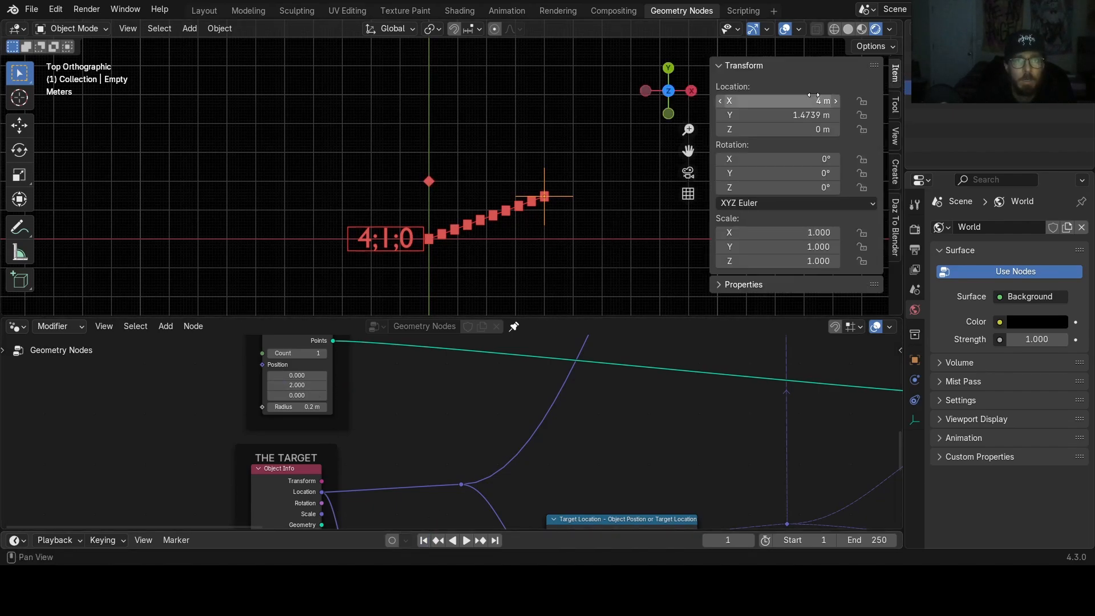
text(f)
key(Tab)
text(2)
key(Return)
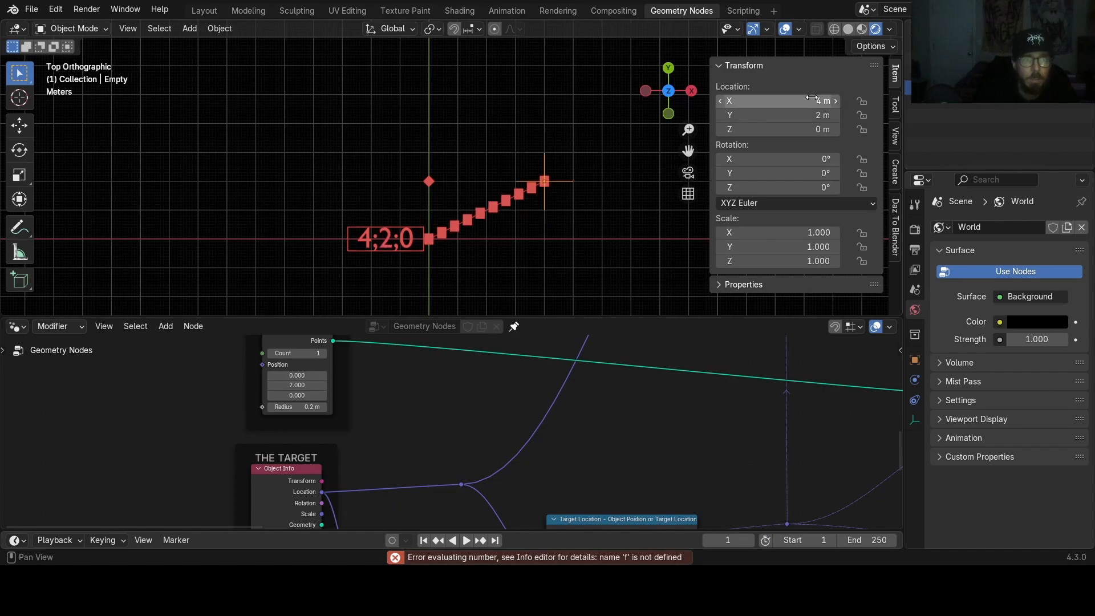
key(n)
scroll(651, 217, up, 2)
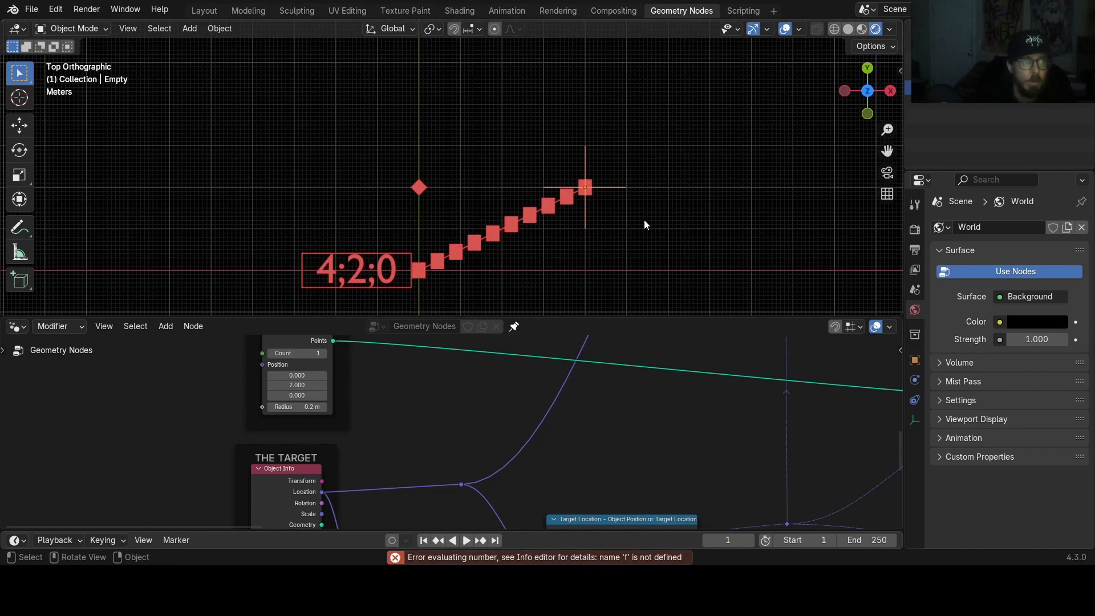
- Enable Switch on the Target Location node so it outputs the subtracted vector, and play the simulation
middle_drag(498, 519, 491, 407)
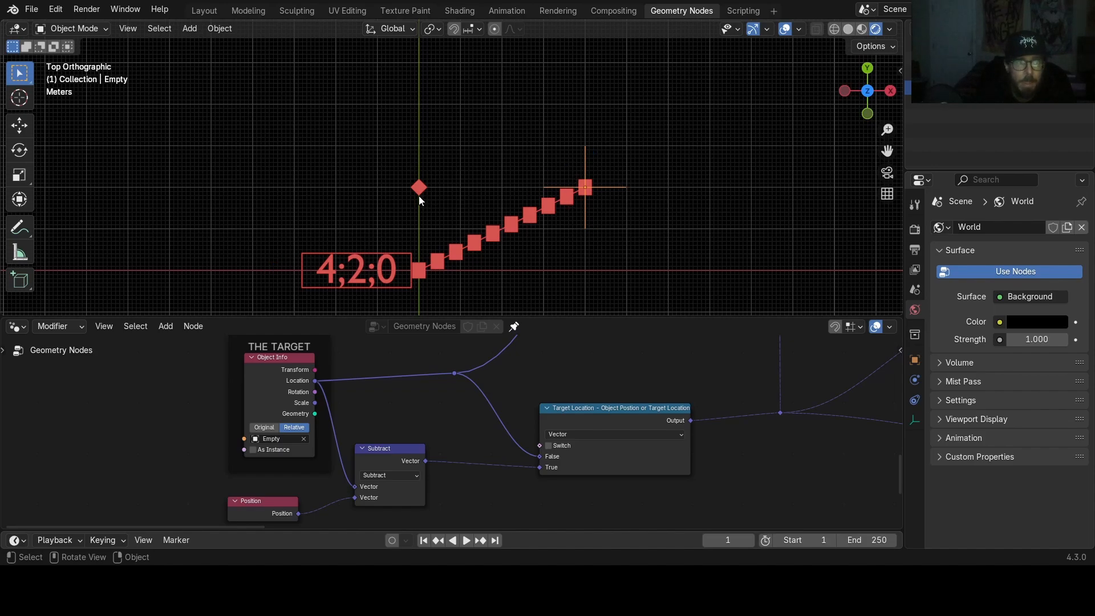
mouse_move(359, 361)
middle_down()
mouse_move(430, 442)
mouse_move(373, 376)
middle_up()
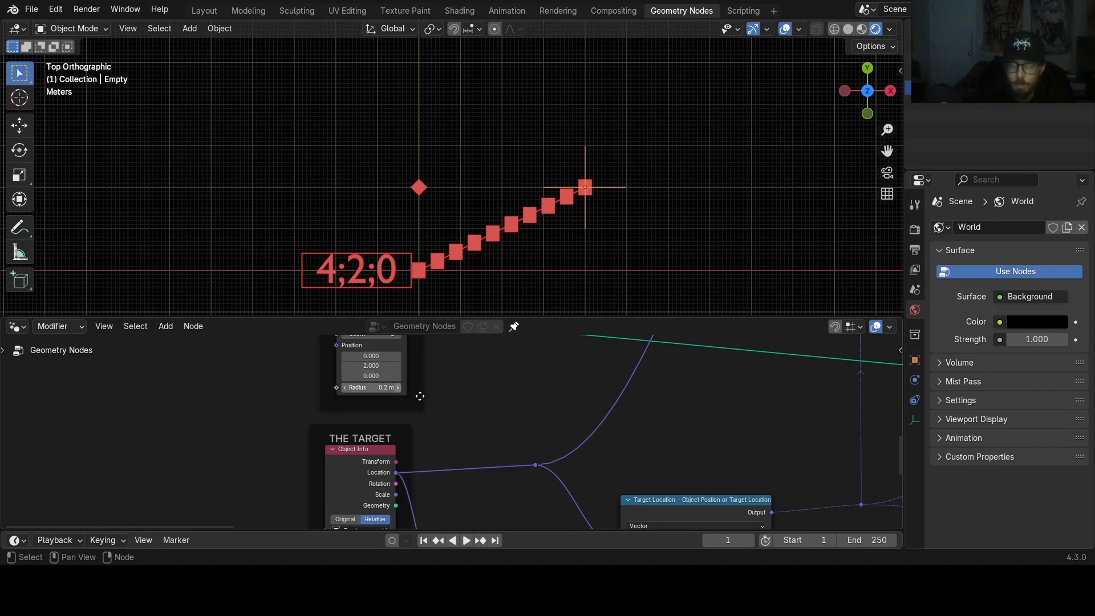
middle_drag(325, 504, 320, 422)
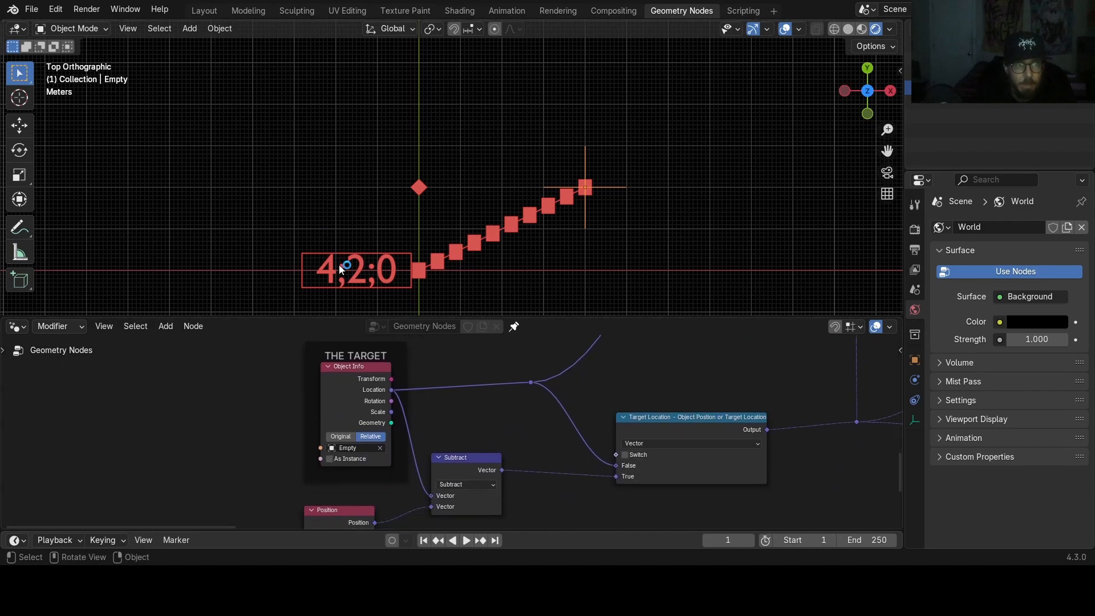
click(627, 456)
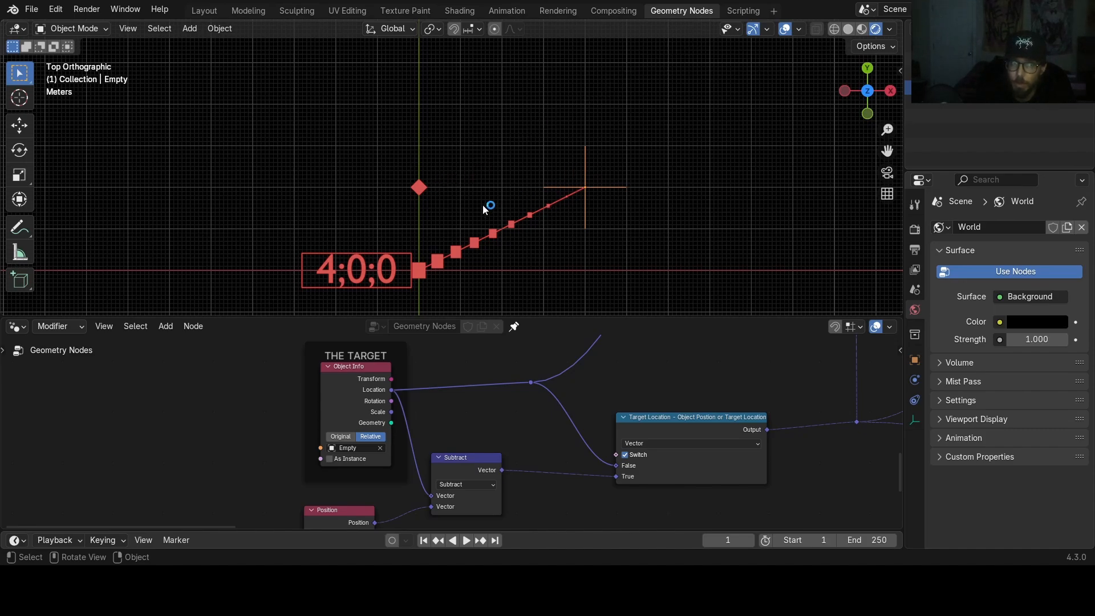
key(space)
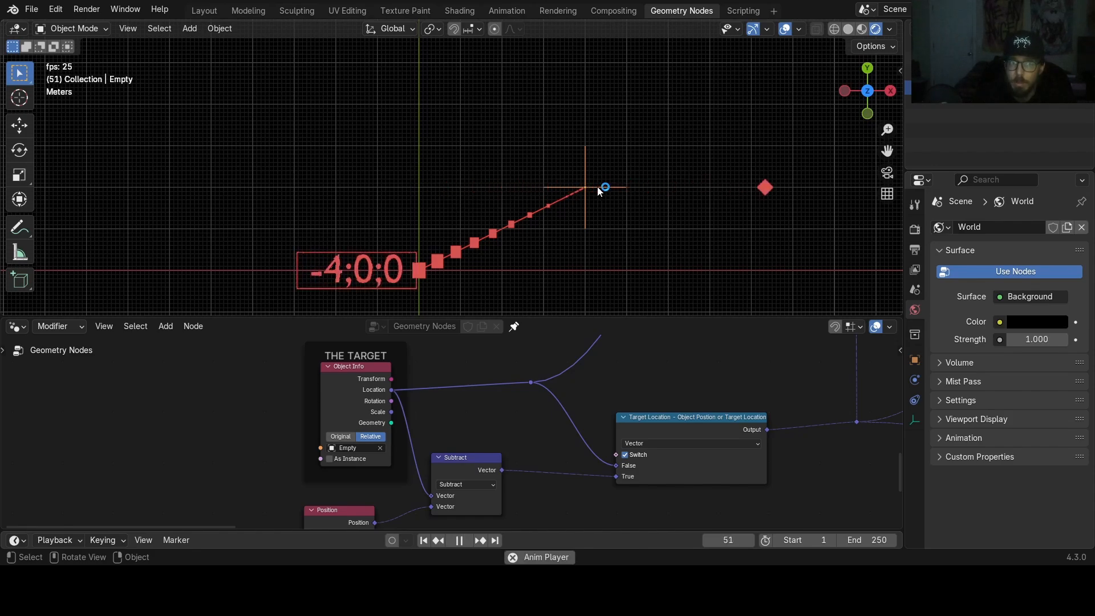
- Stop the playback, replay the opening frames of the simulation and return to frame 1
key(space)
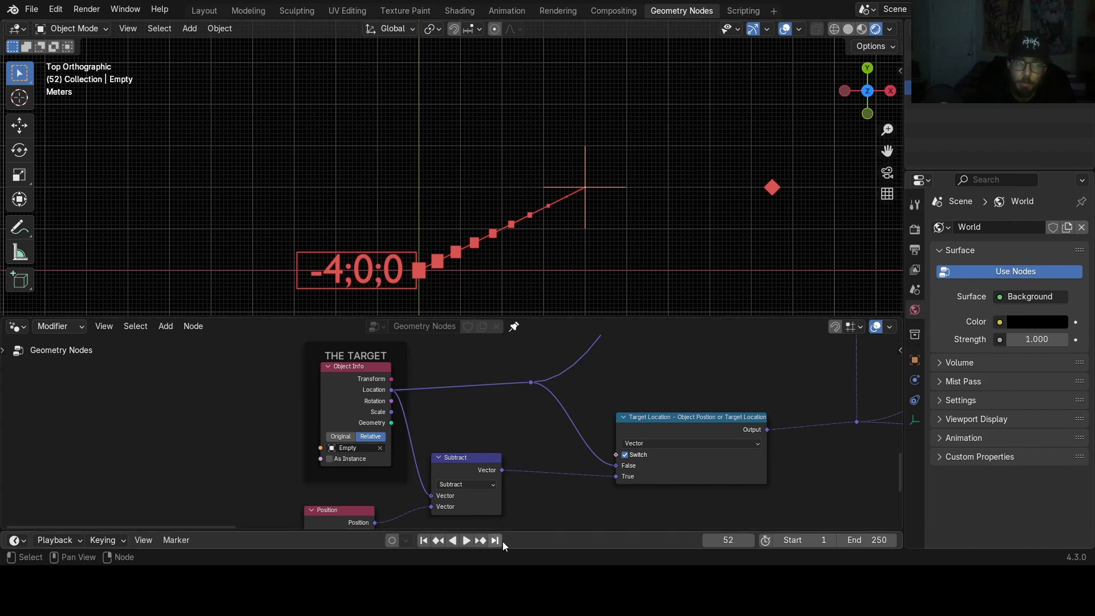
click(430, 540)
key(space)
key(space)
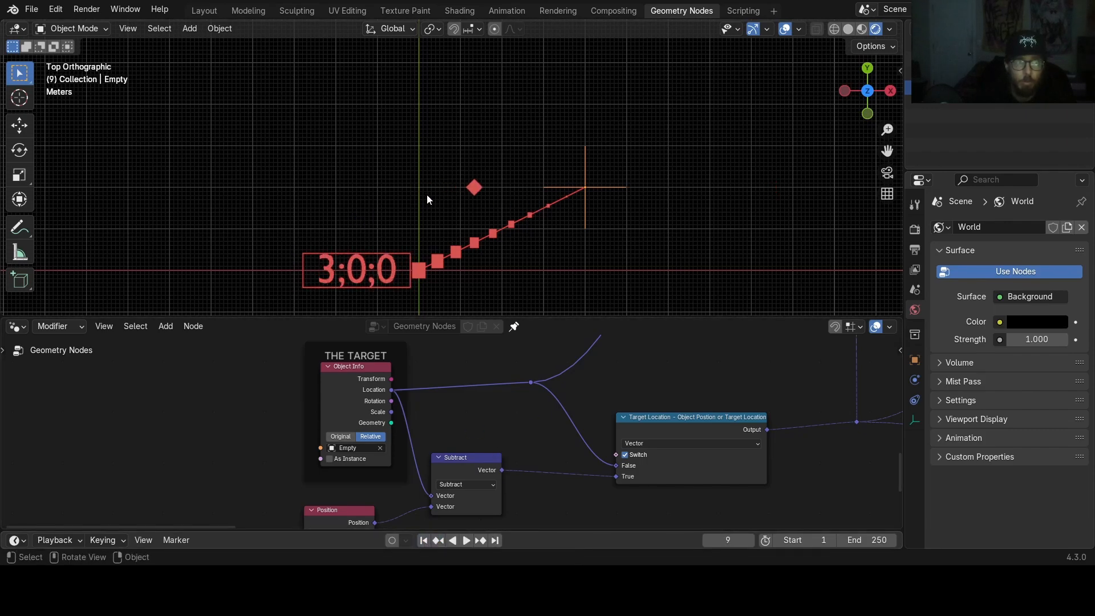
key(shift+Left)
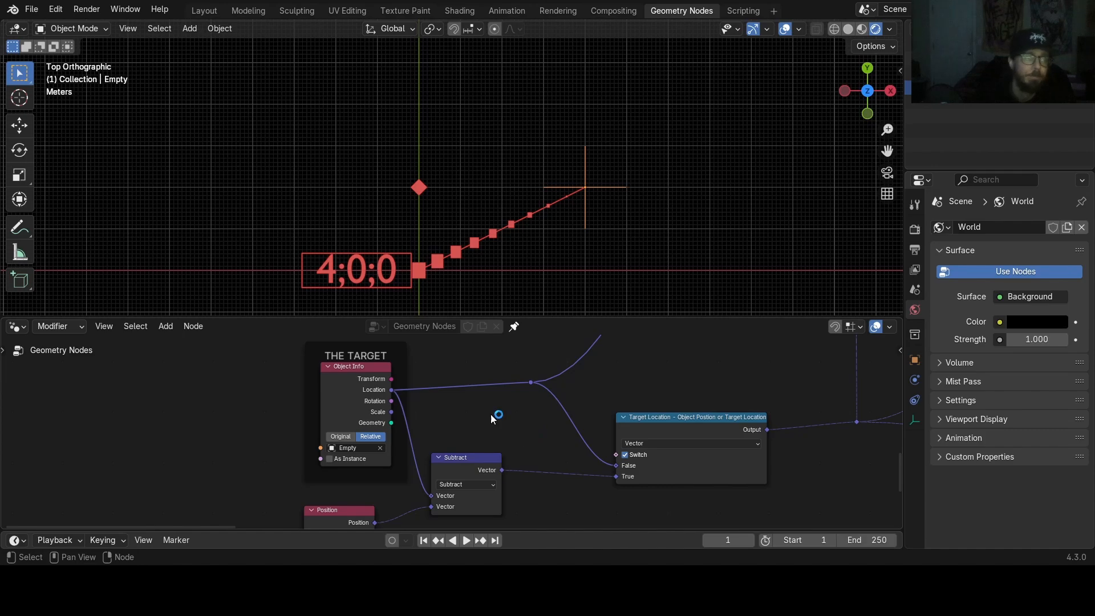
- Move the Store Named Attribute node from before the simulation zone to inside it, linked directly after the Simulation input node
middle_drag(522, 437, 307, 477)
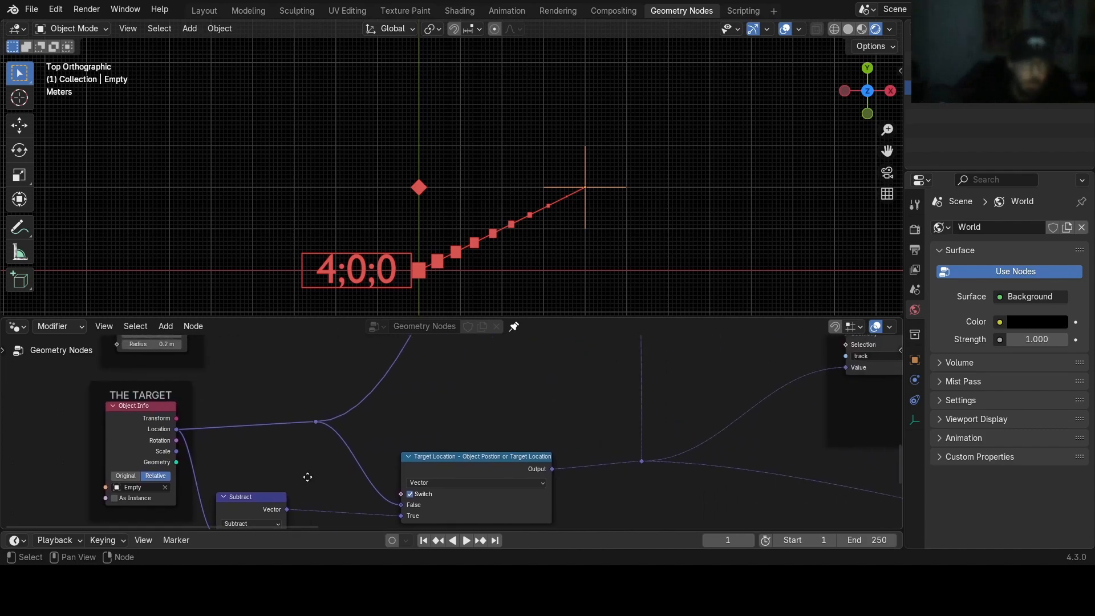
key(Home)
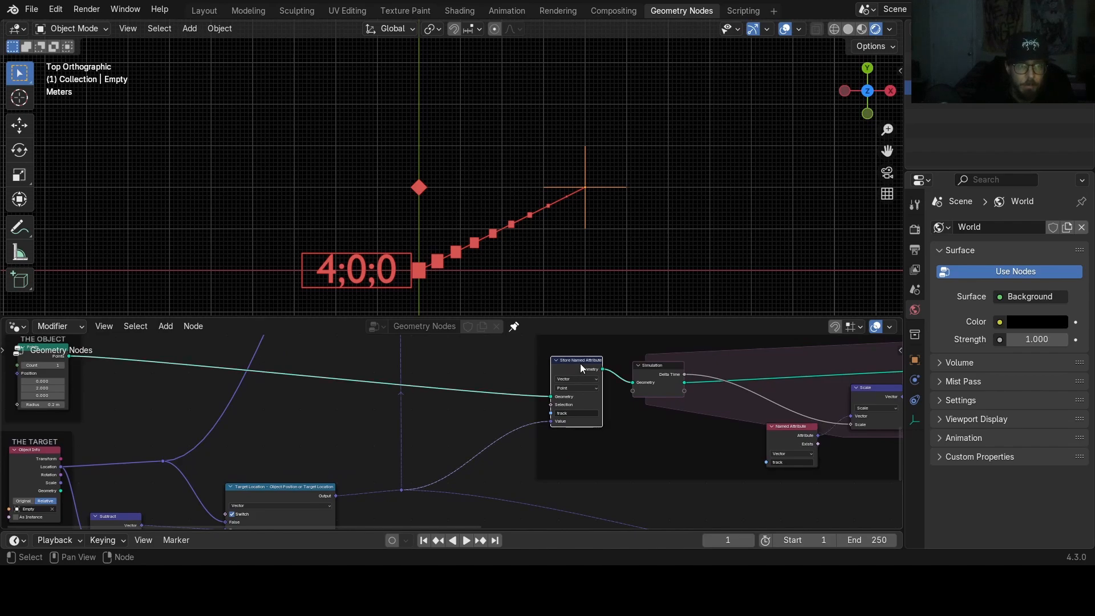
alt+drag(580, 364, 750, 367)
drag(397, 481, 733, 424)
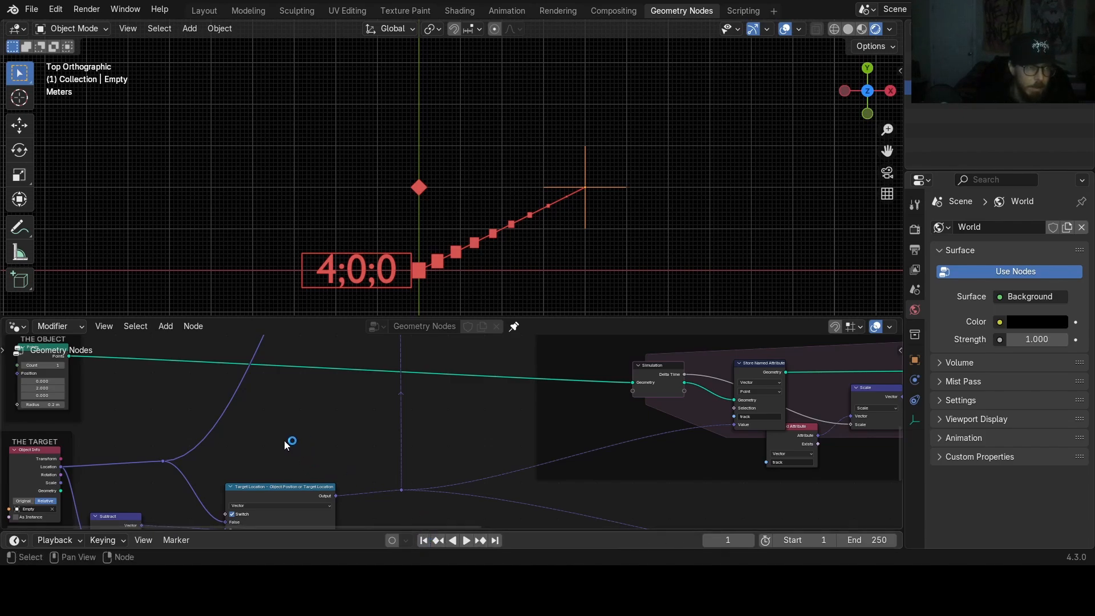
- Disable Switch on the Target Location node, play the simulation with the raw target location and return to frame 1
middle_drag(284, 440, 383, 423)
click(410, 441)
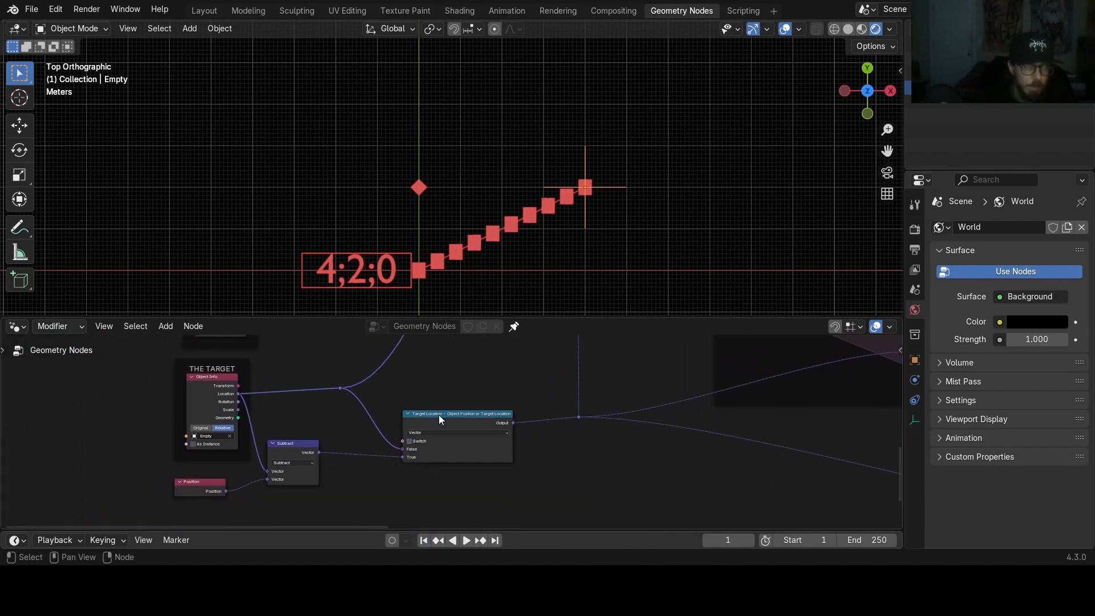
key(space)
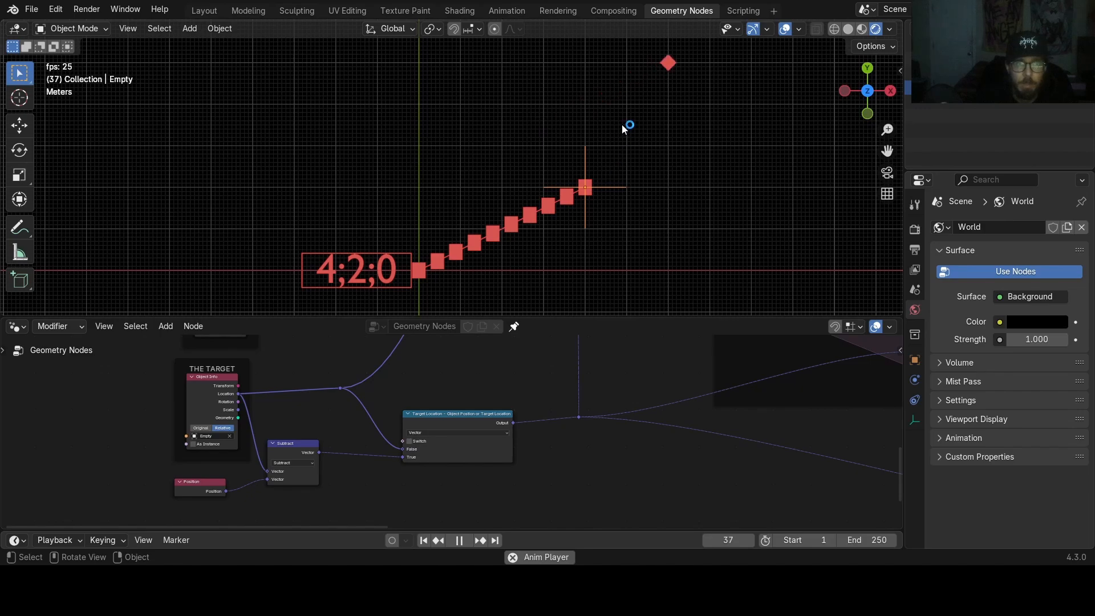
key(space)
scroll(621, 125, down, 3)
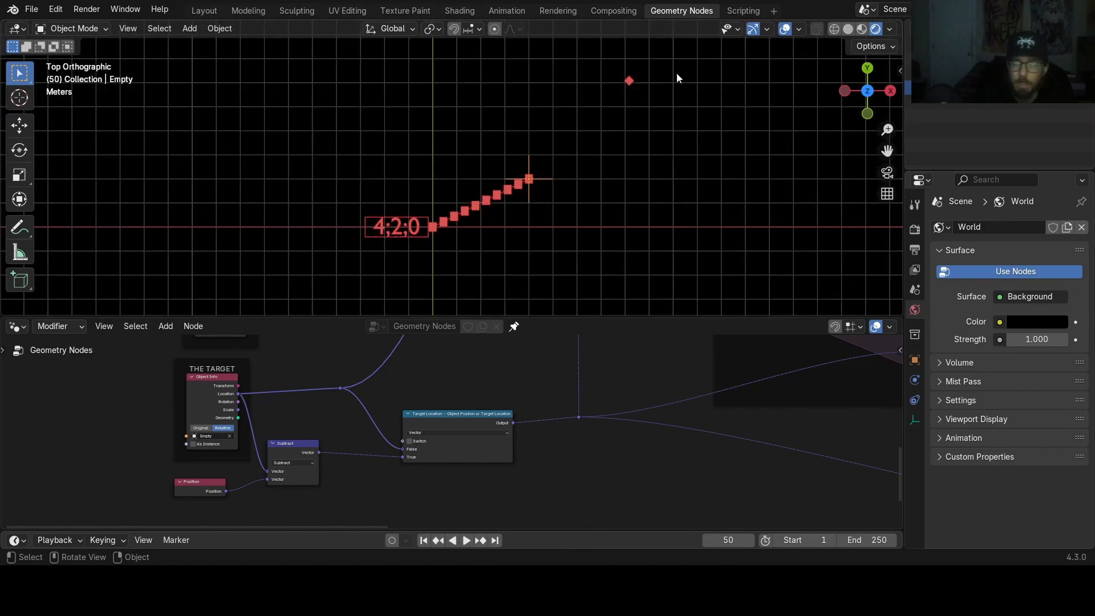
middle_drag(716, 398, 502, 430)
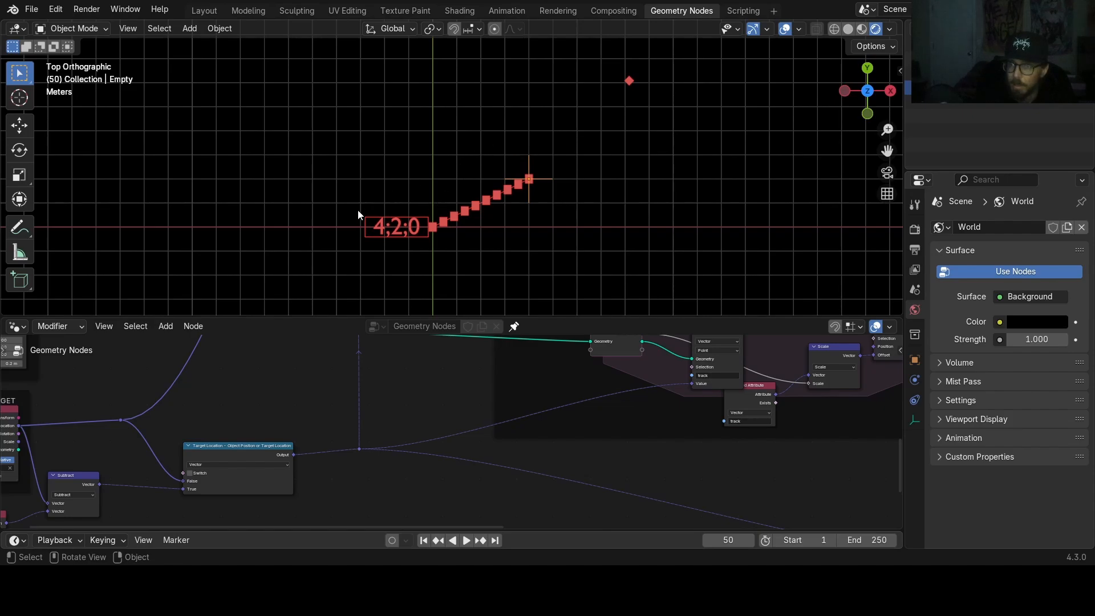
click(423, 540)
- Play the simulation while moving the target empty around the point, place it at about X 4, Y 2, and return to frame 1
shift+middle_drag(467, 177, 573, 176)
scroll(546, 159, up, 1)
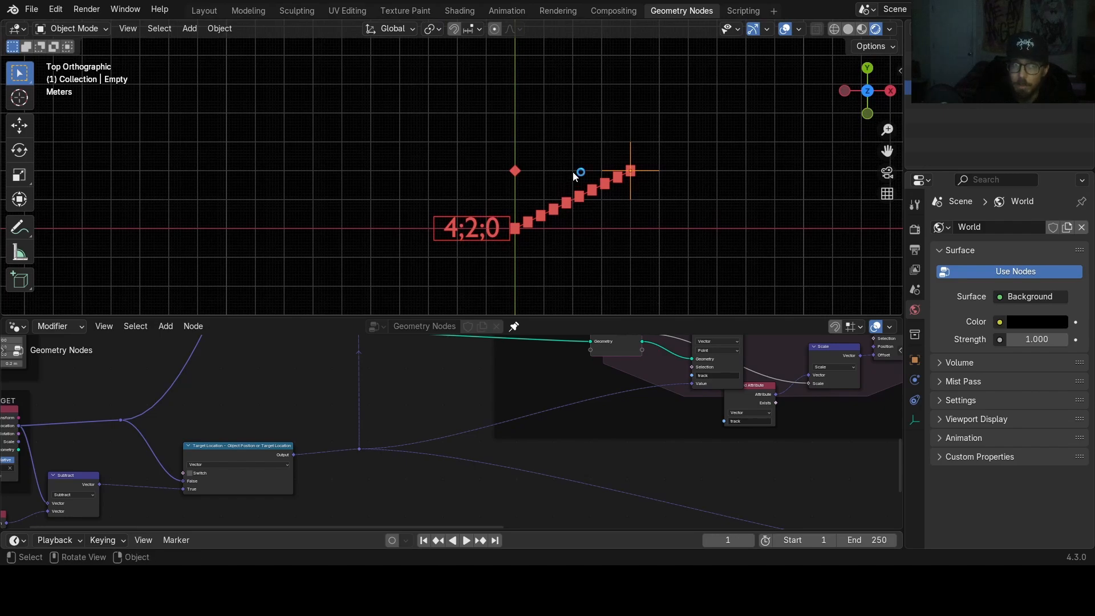
scroll(579, 173, up, 1)
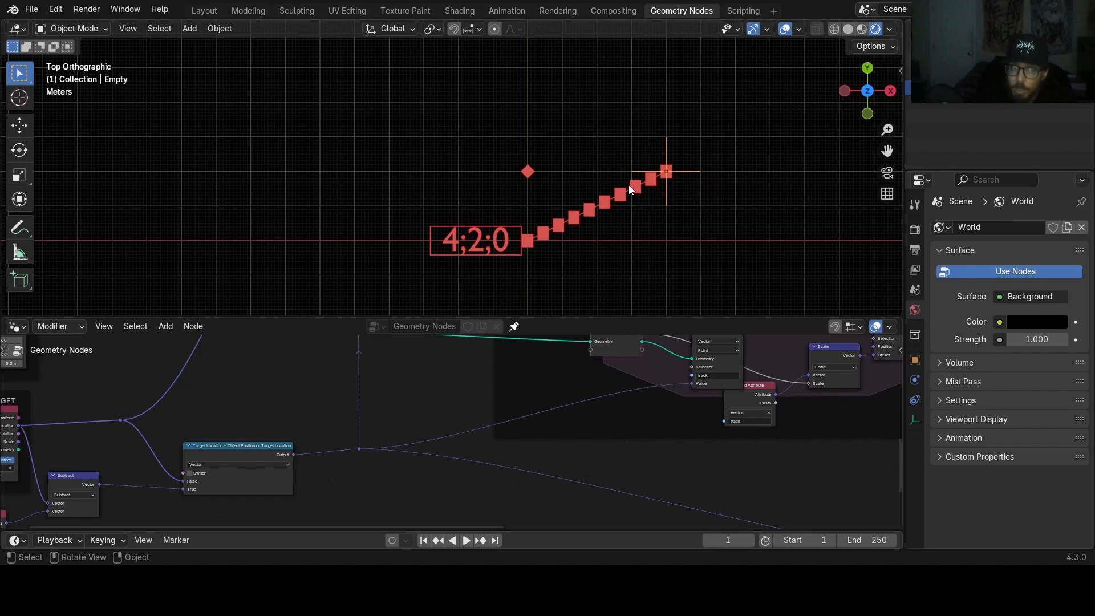
key(space)
key(g)
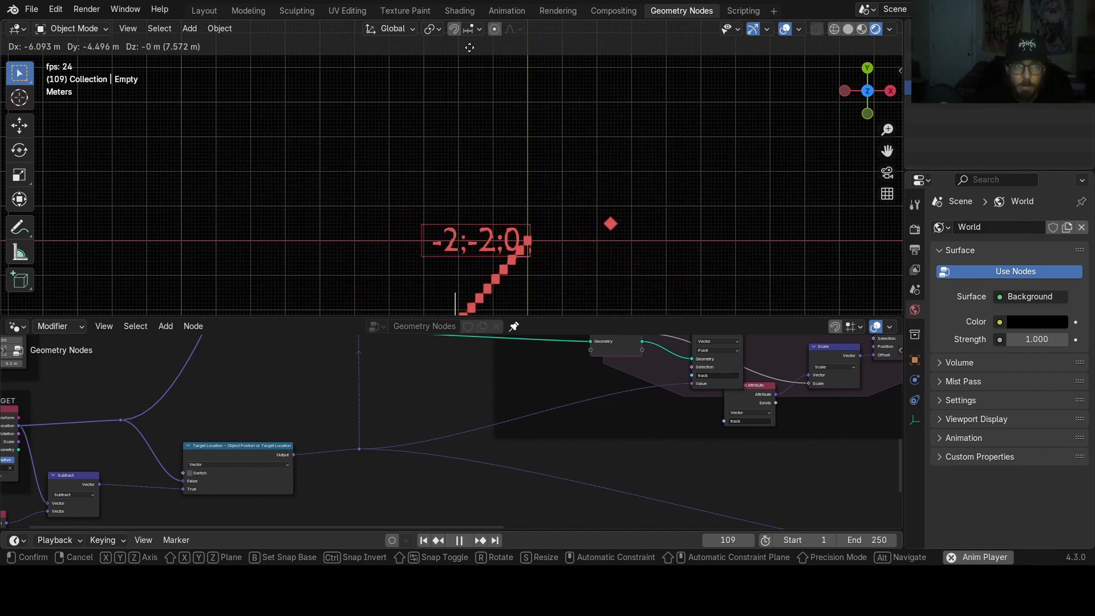
click(688, 182)
key(space)
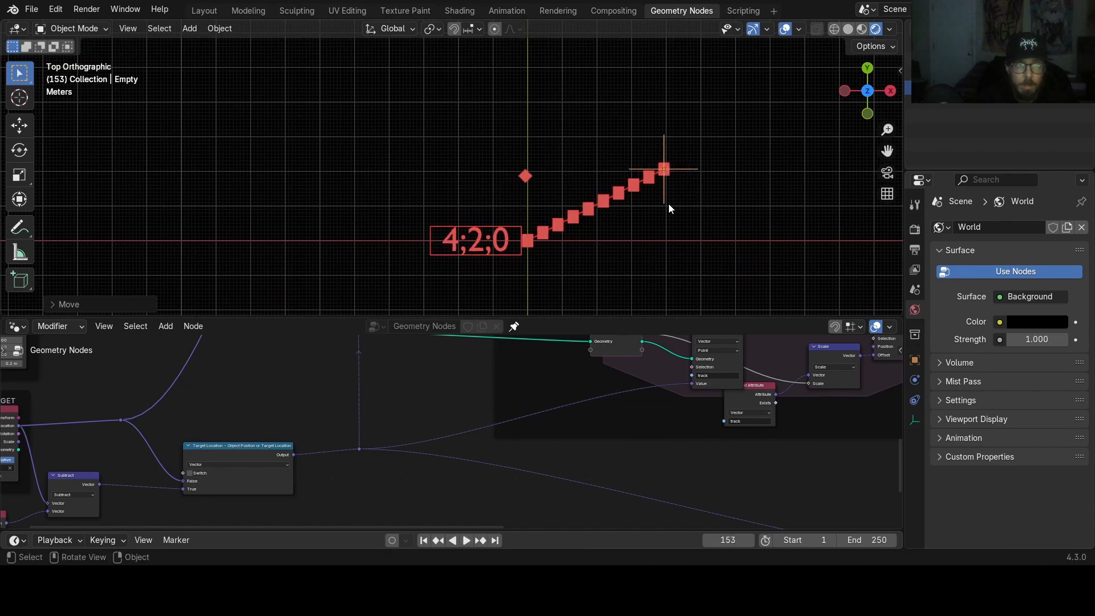
key(shift+Left)
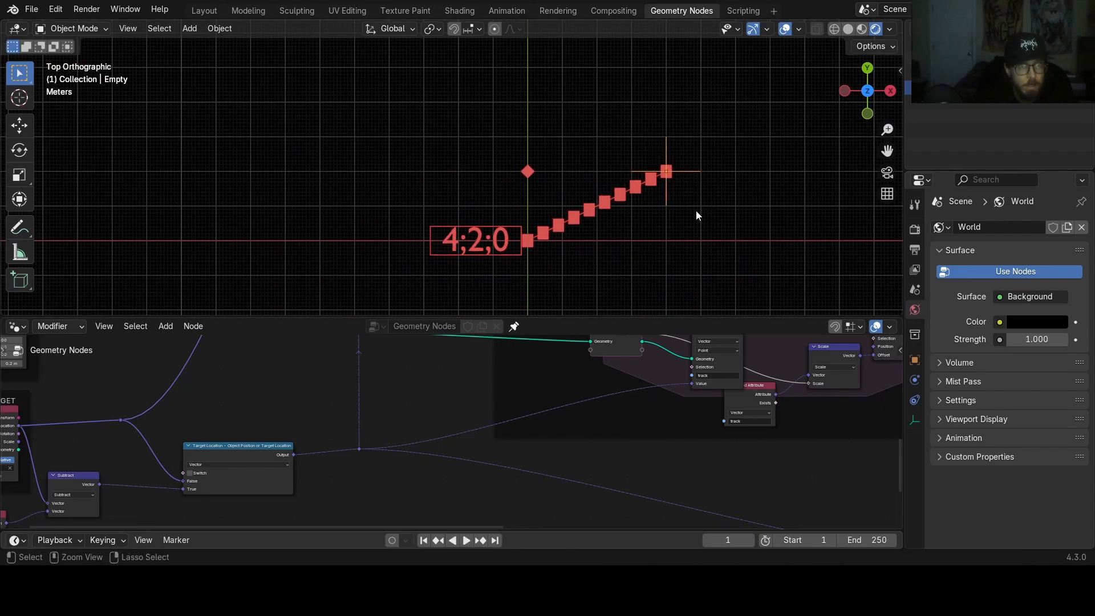
- Enable Switch on the Target Location node and move the target empty farther along positive X while the simulation plays, then stop playback
middle_drag(242, 461, 308, 451)
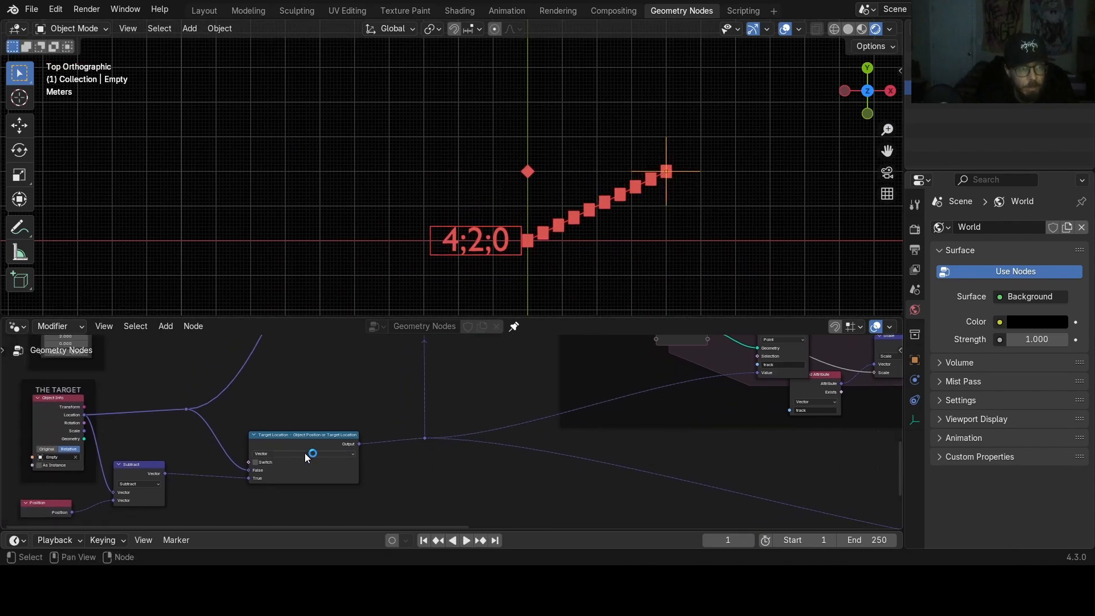
click(255, 462)
key(space)
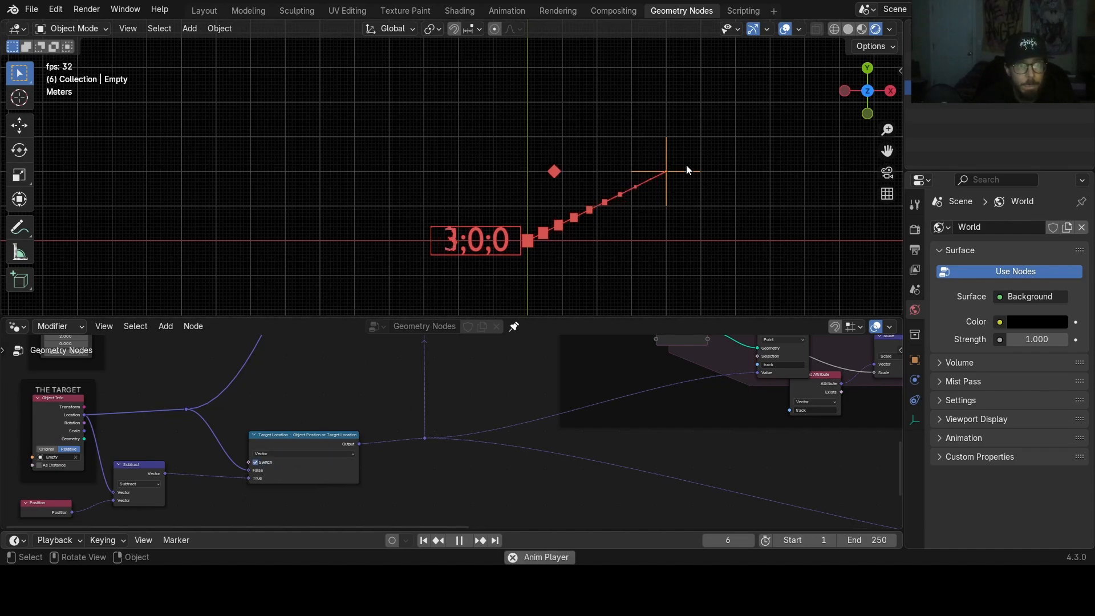
key(g)
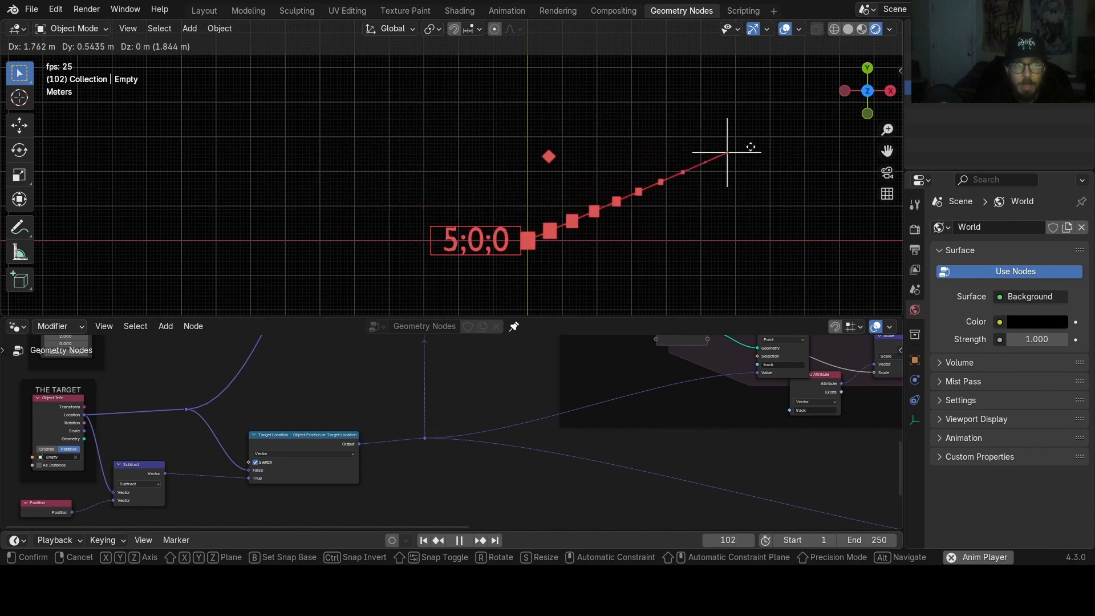
click(830, 151)
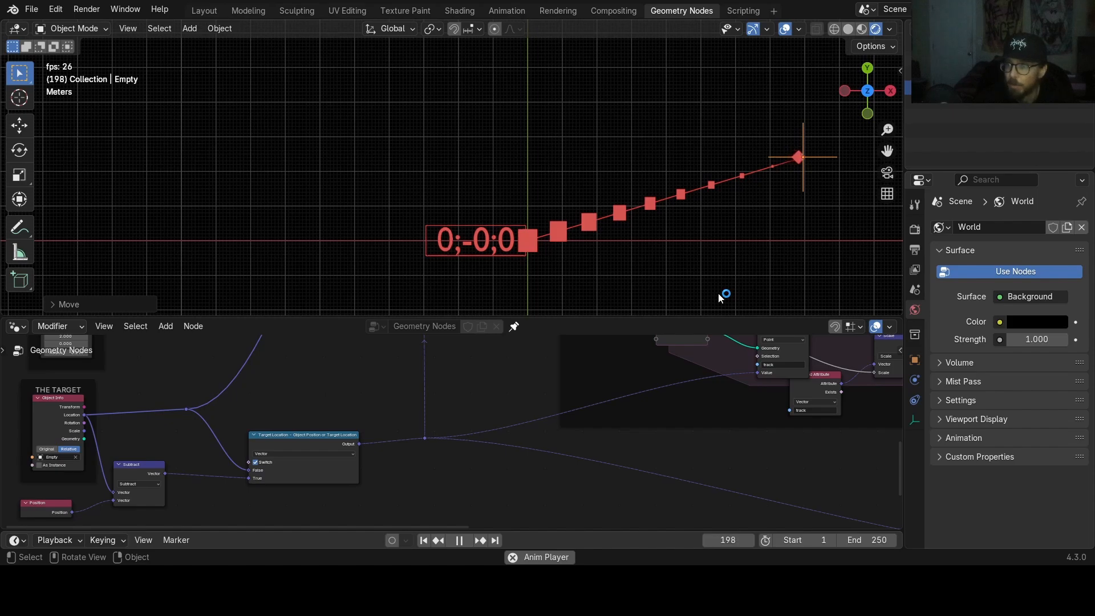
key(space)
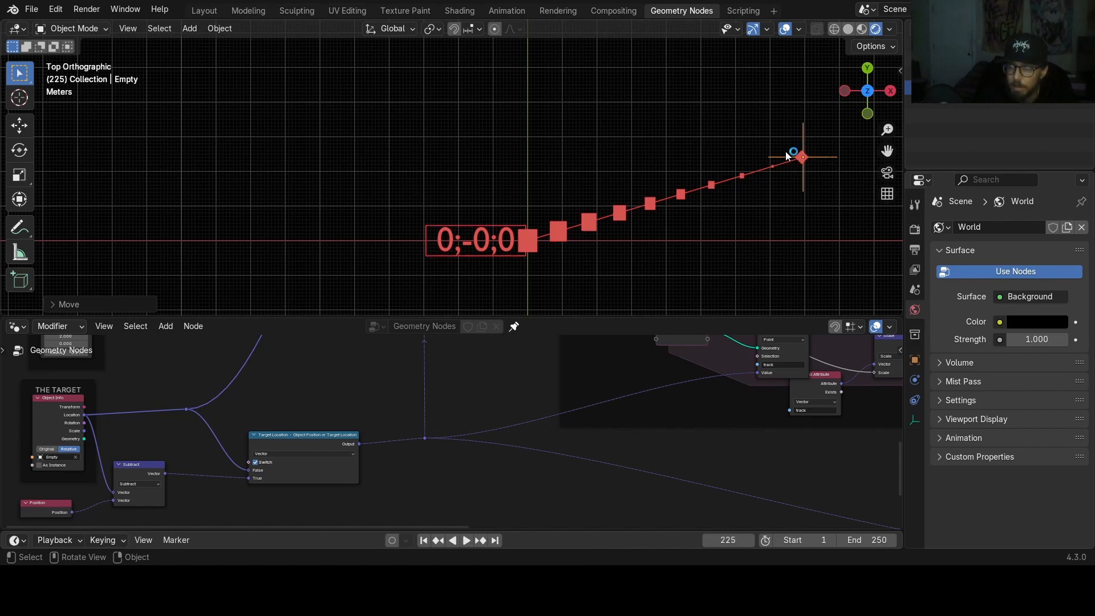
- Resume the simulation, move the target empty across to about X -5, Y 2, and stop playback
key(space)
key(g)
click(328, 158)
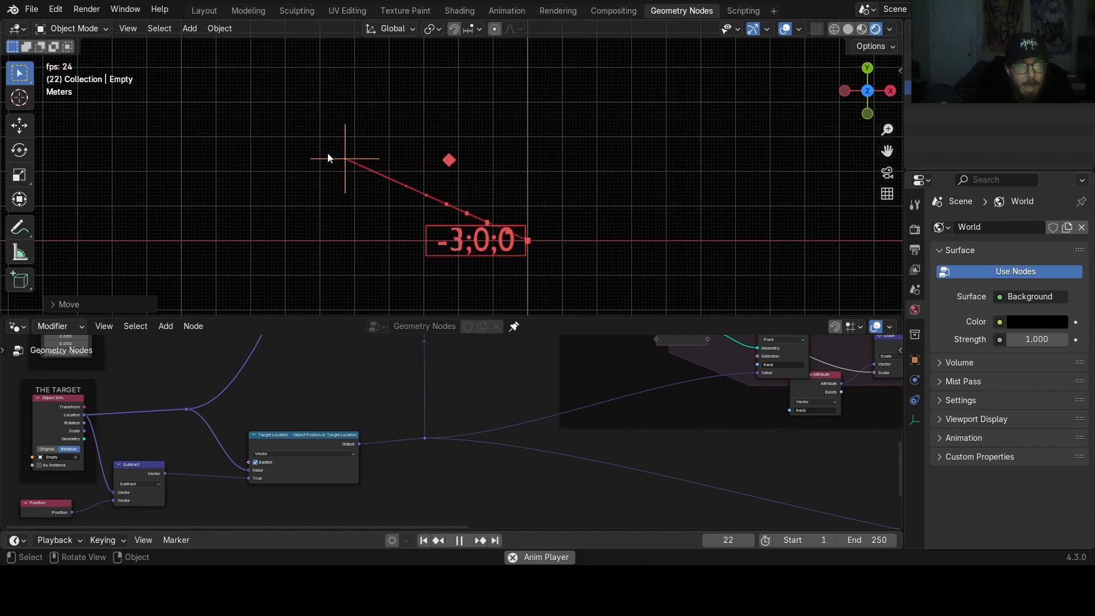
key(space)
- Disable Switch on the Target Location node and move the target empty to about X 7, Y 2 during playback, then stop
click(255, 462)
key(space)
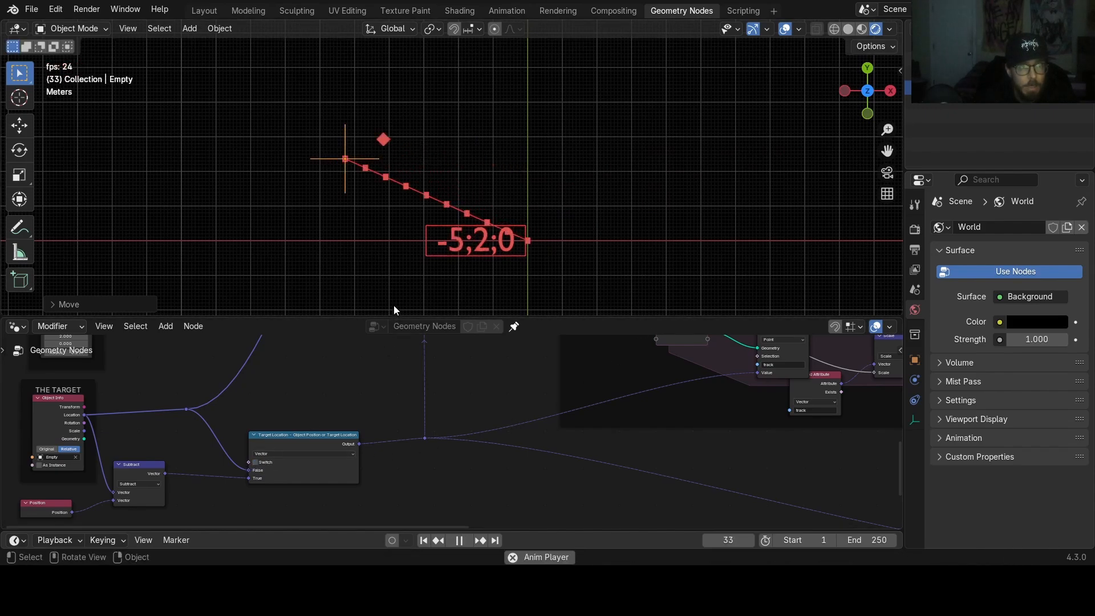
key(g)
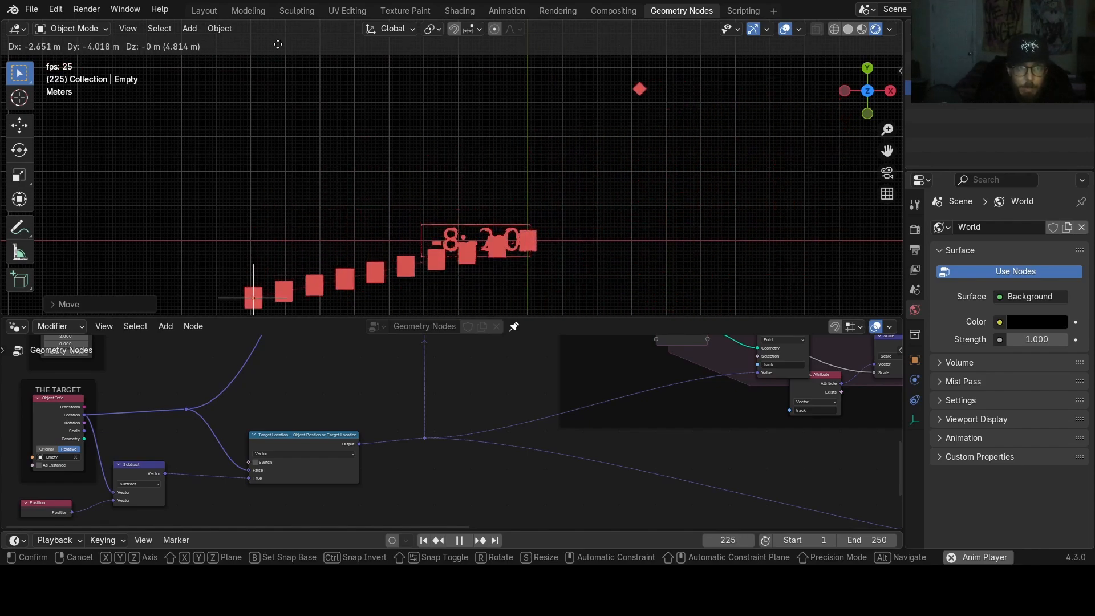
click(806, 186)
key(space)
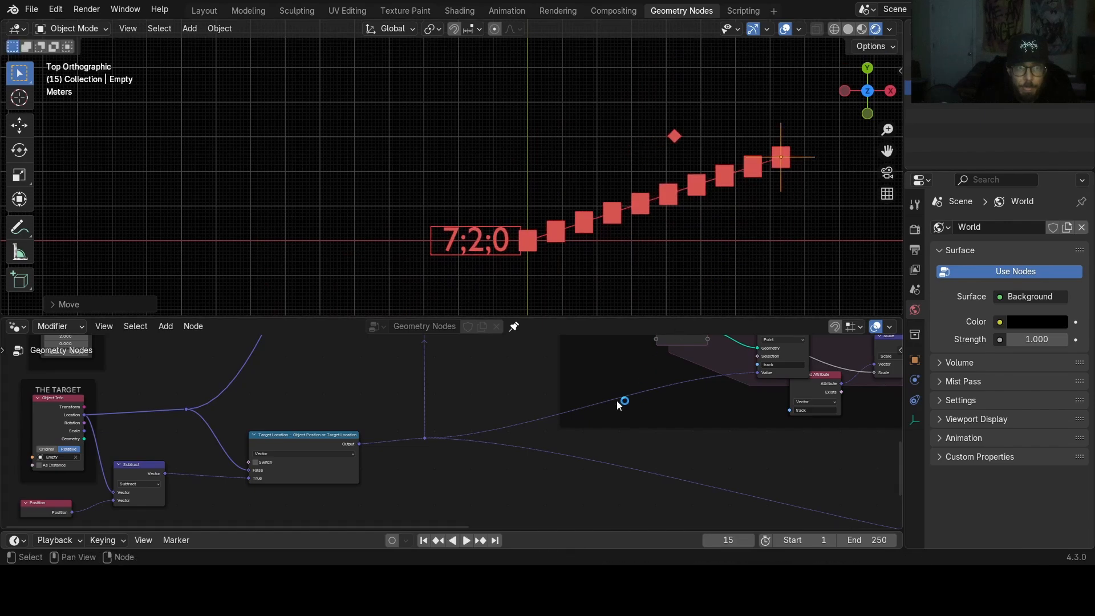
- Enable Switch on the Target Location node, run the simulation with the subtracted vector and return to frame 1
shift+scroll(399, 425, up, 2)
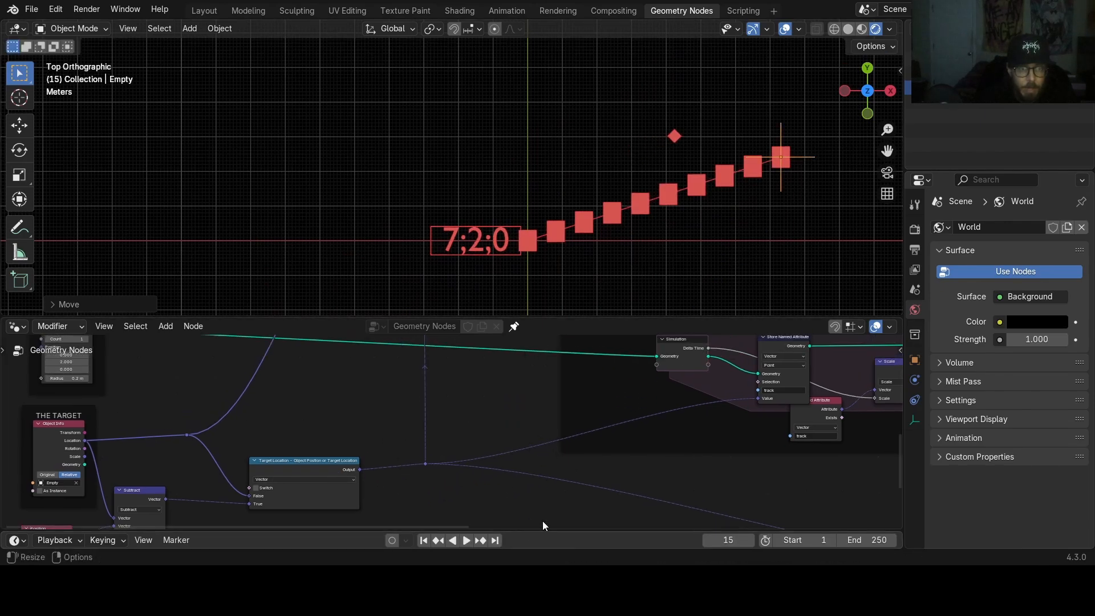
click(262, 489)
key(space)
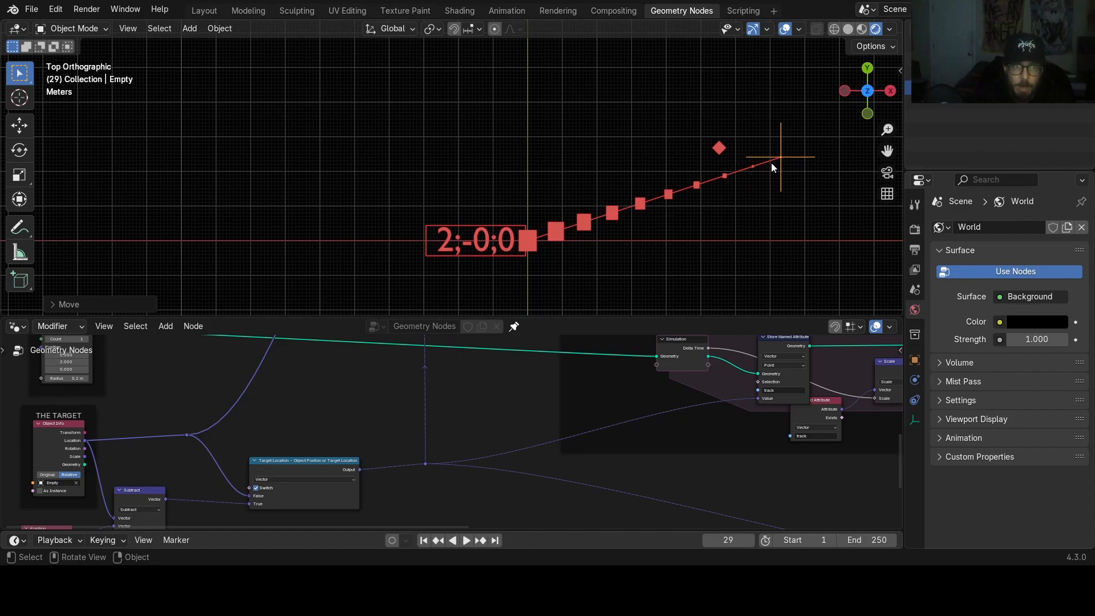
click(423, 540)
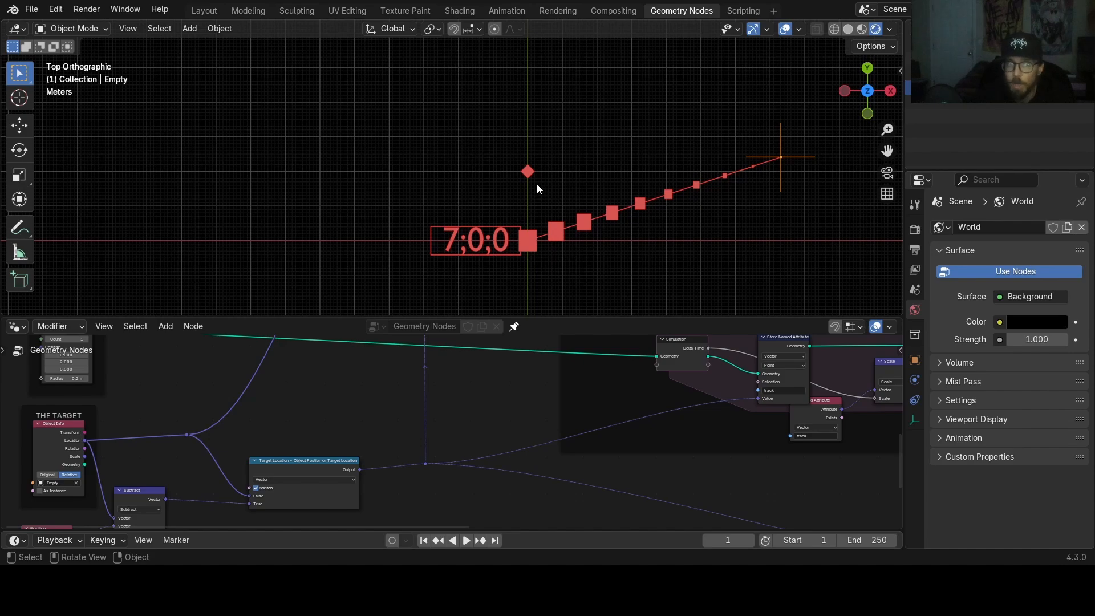
- Replay the simulation twice from frame 1 to examine the point's speed as it nears the target, ending at frame 1
key(space)
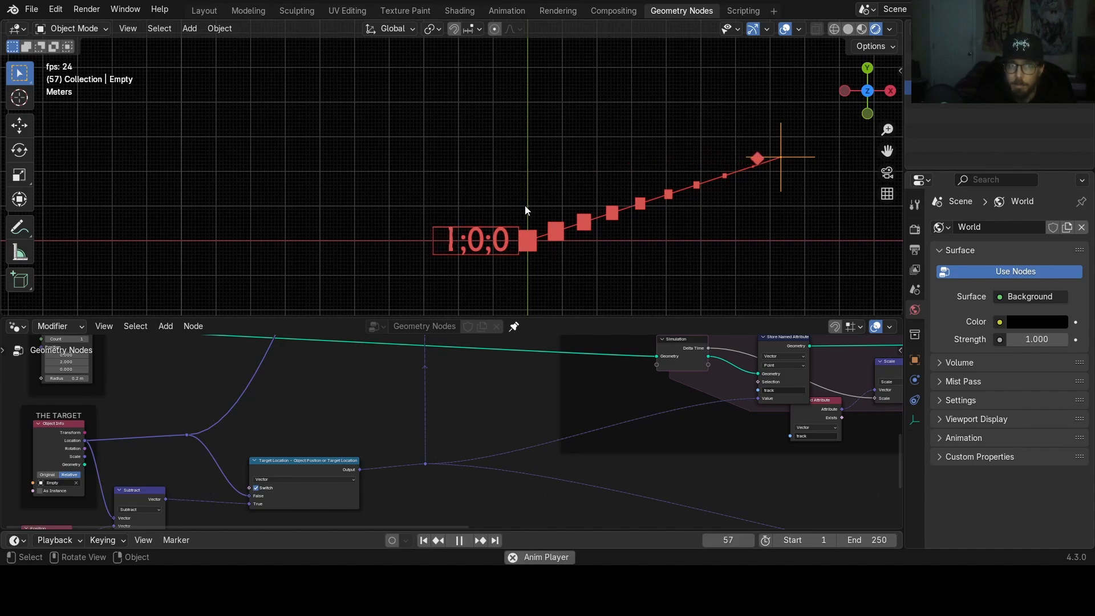
key(space)
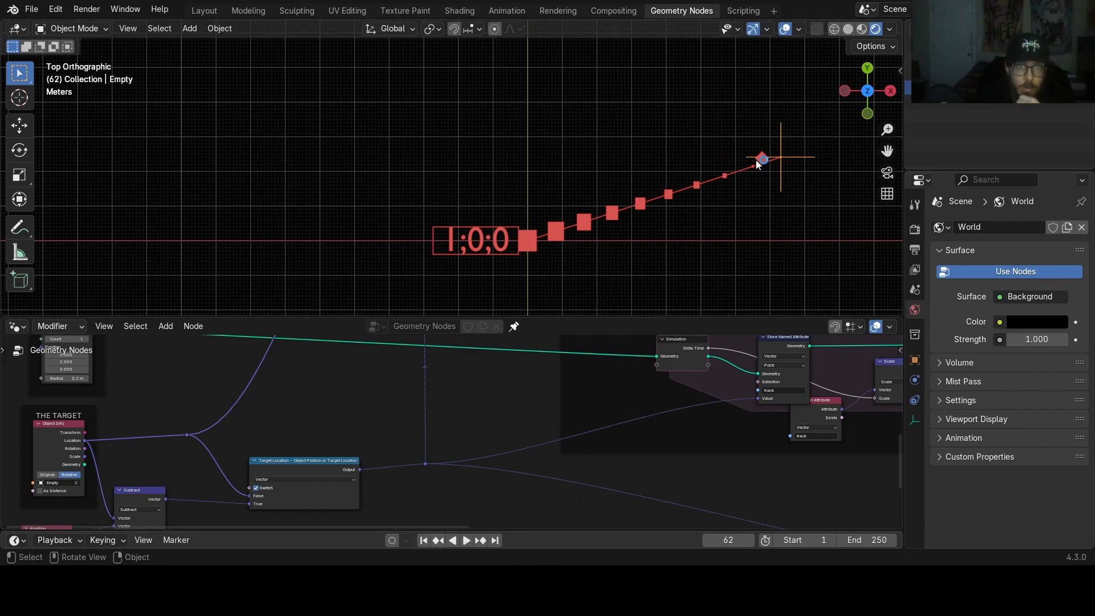
drag(758, 164, 765, 160)
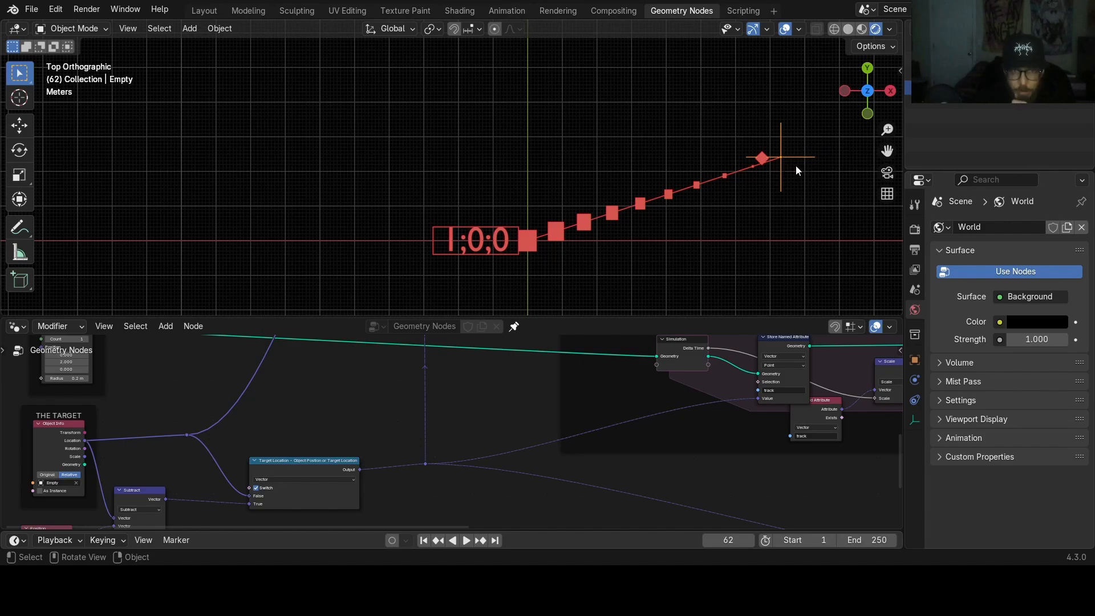
click(424, 542)
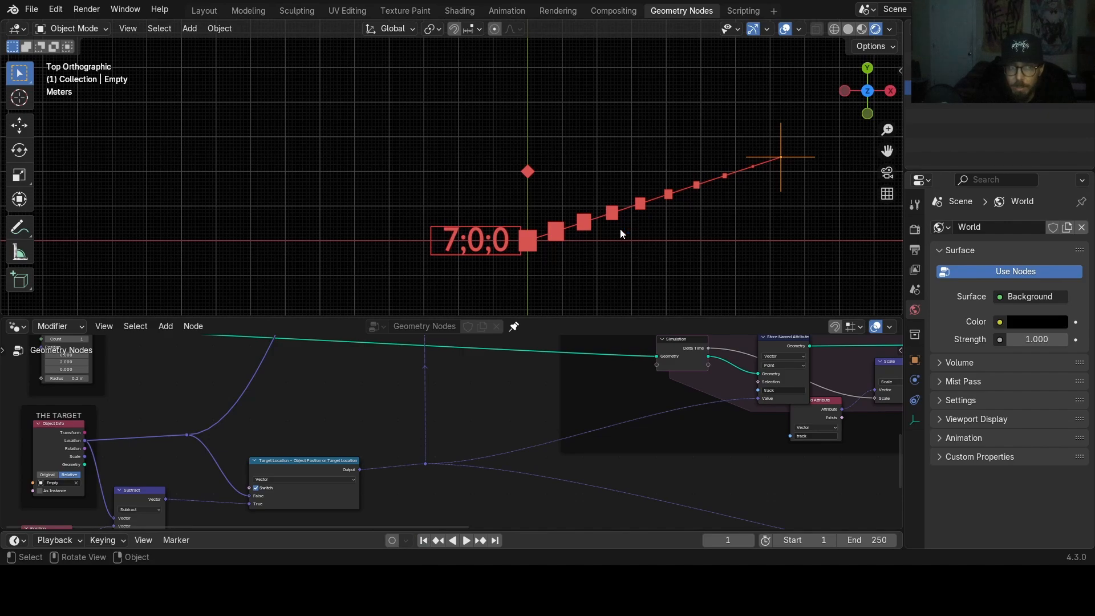
key(space)
key(space)
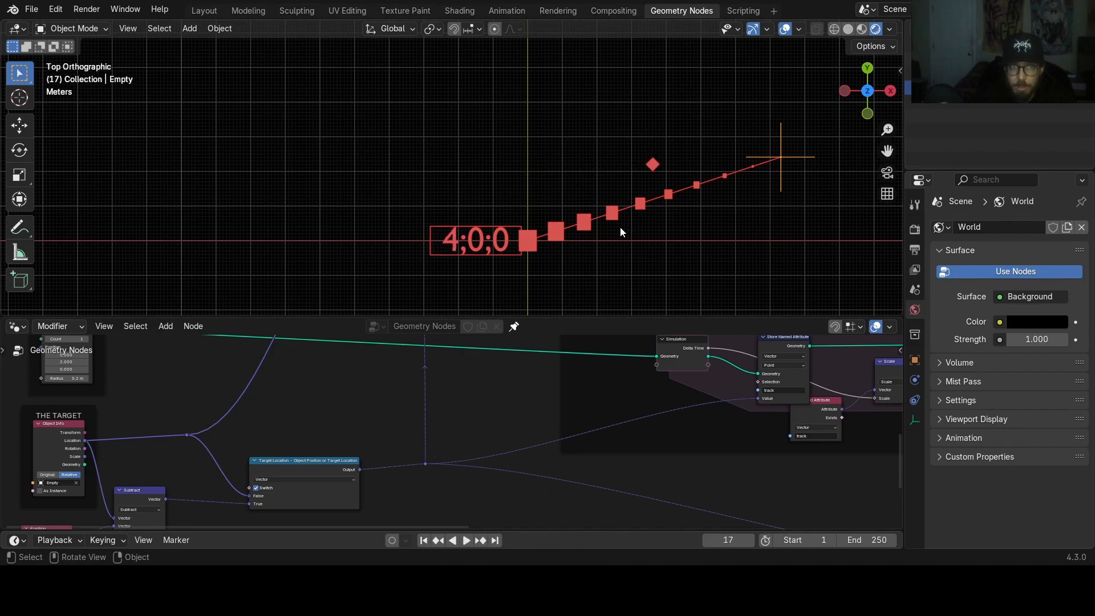
click(423, 540)
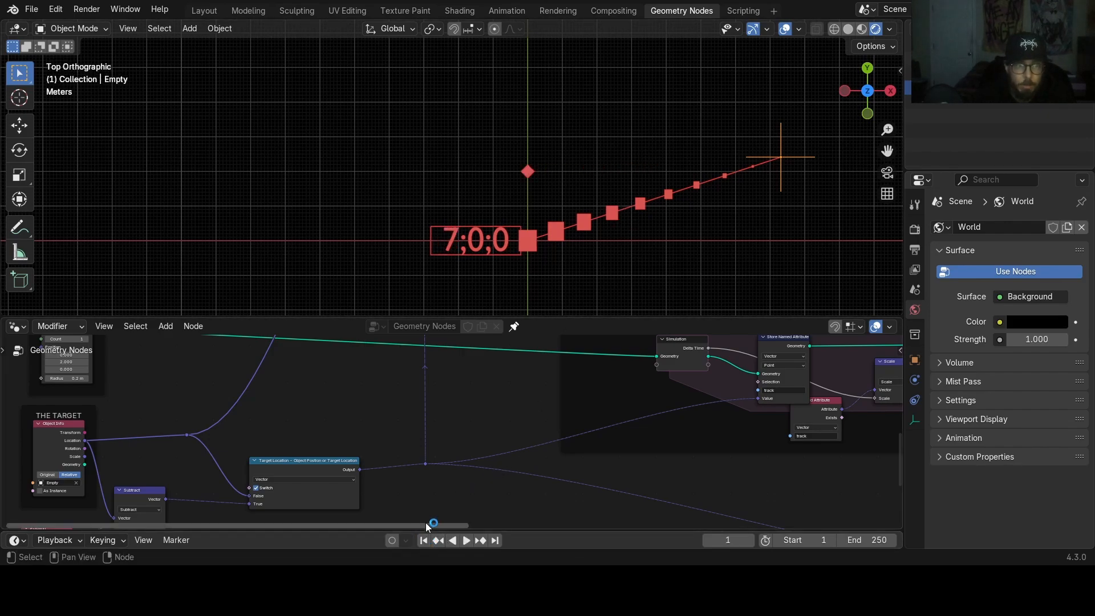
middle_drag(314, 456, 365, 436)
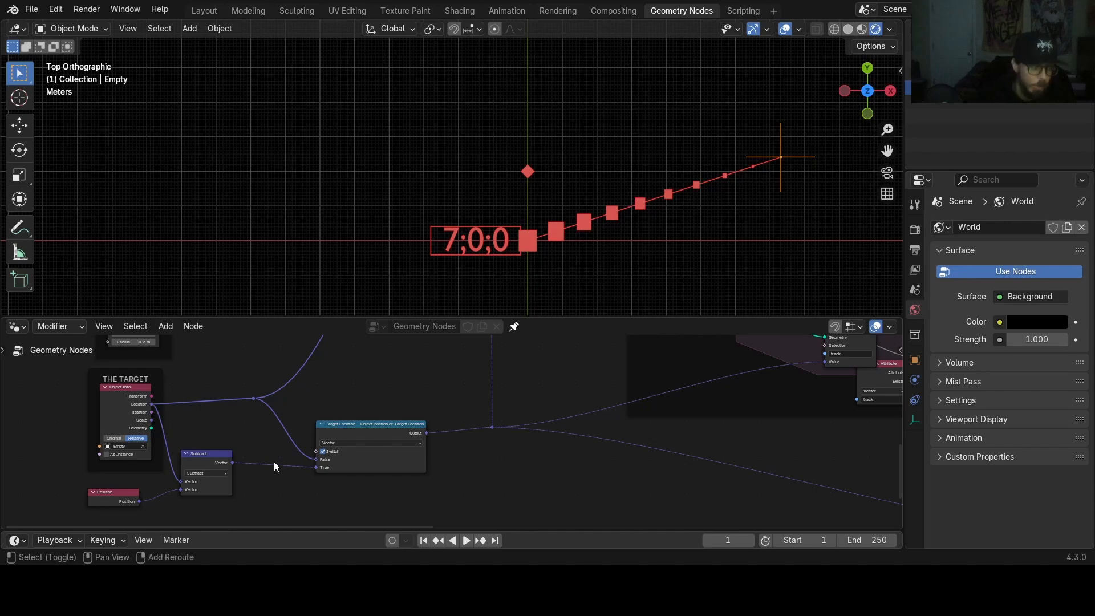
key(shift+a)
text(normal)
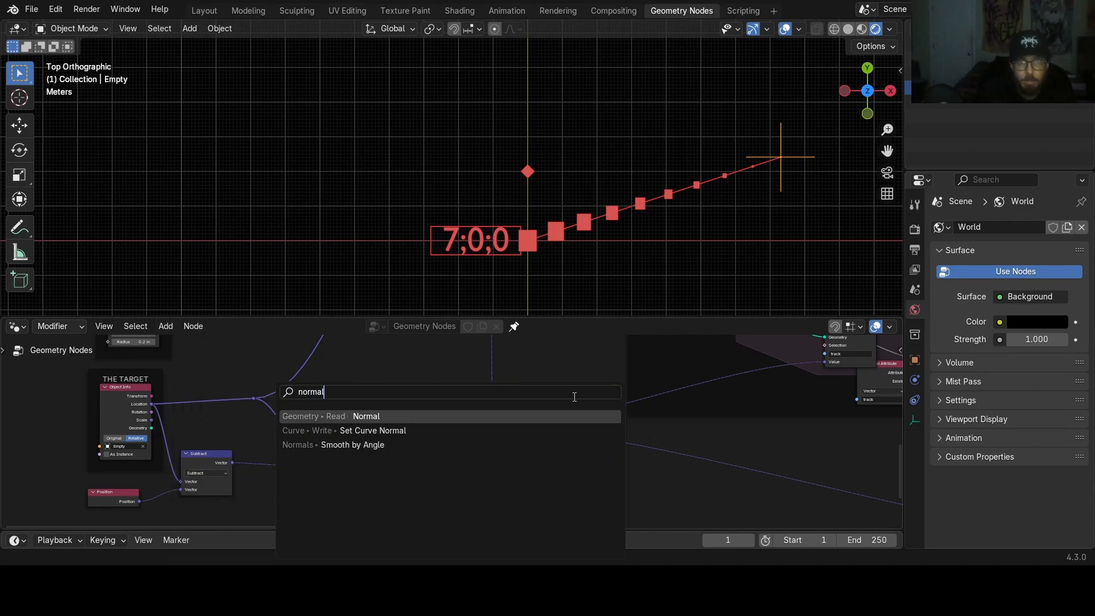
key(Escape)
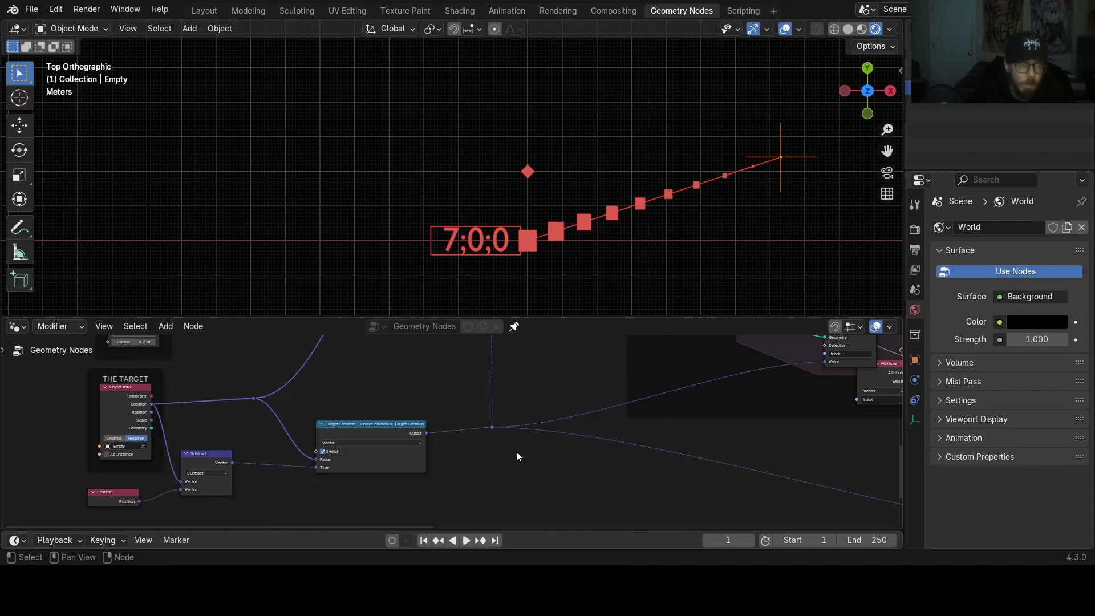
- Move Store Named Attribute out of the simulation zone to before its input and connect the Target Location output to its Value
middle_drag(660, 397, 565, 479)
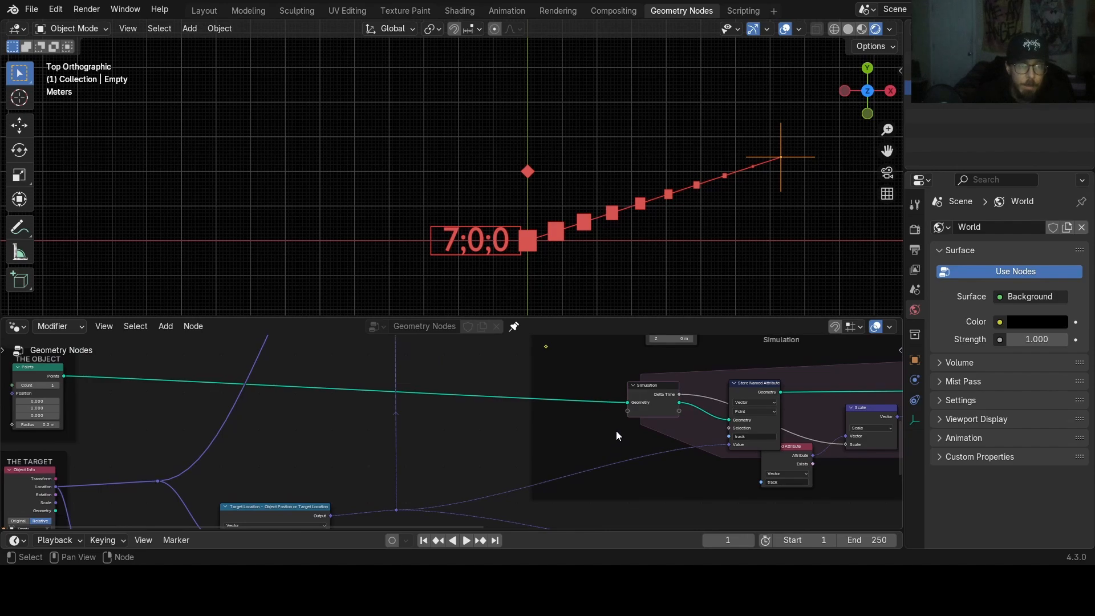
alt+drag(746, 424, 575, 422)
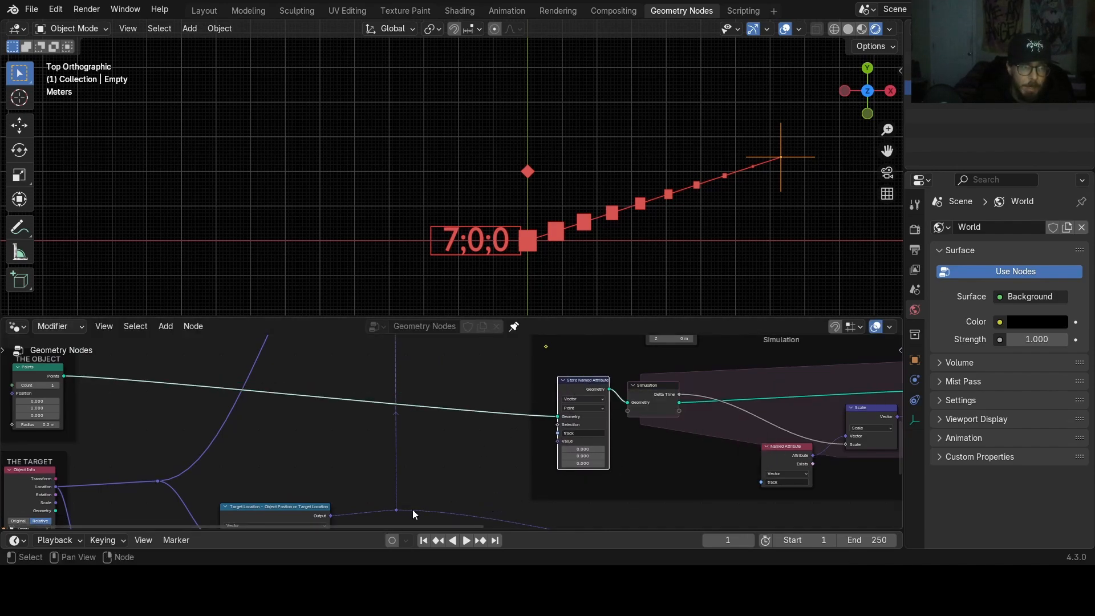
drag(398, 509, 558, 441)
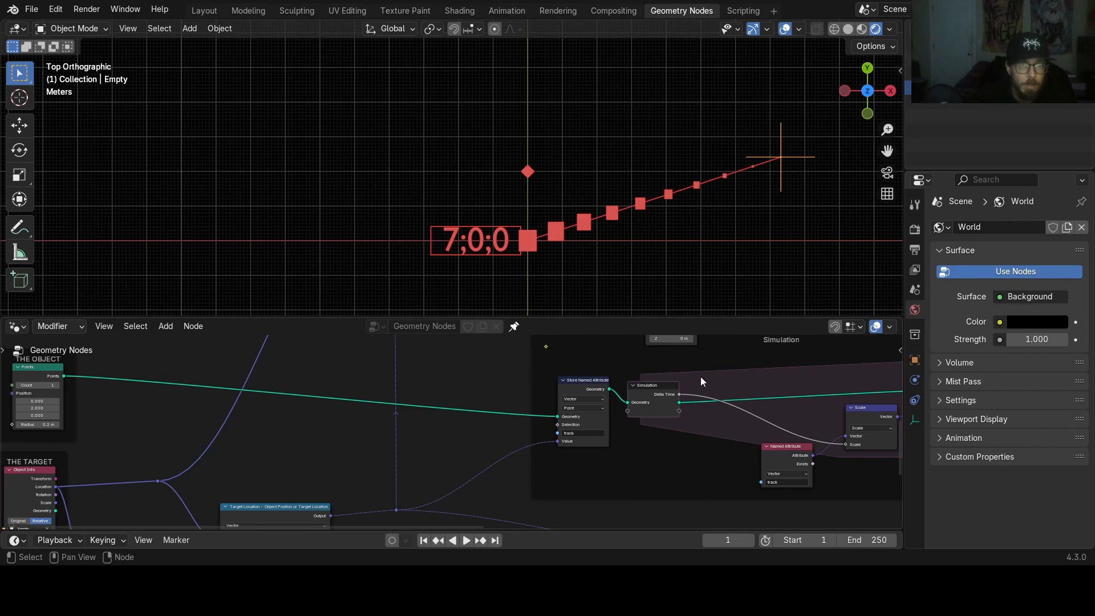
ctrl+scroll(724, 423, right, 4)
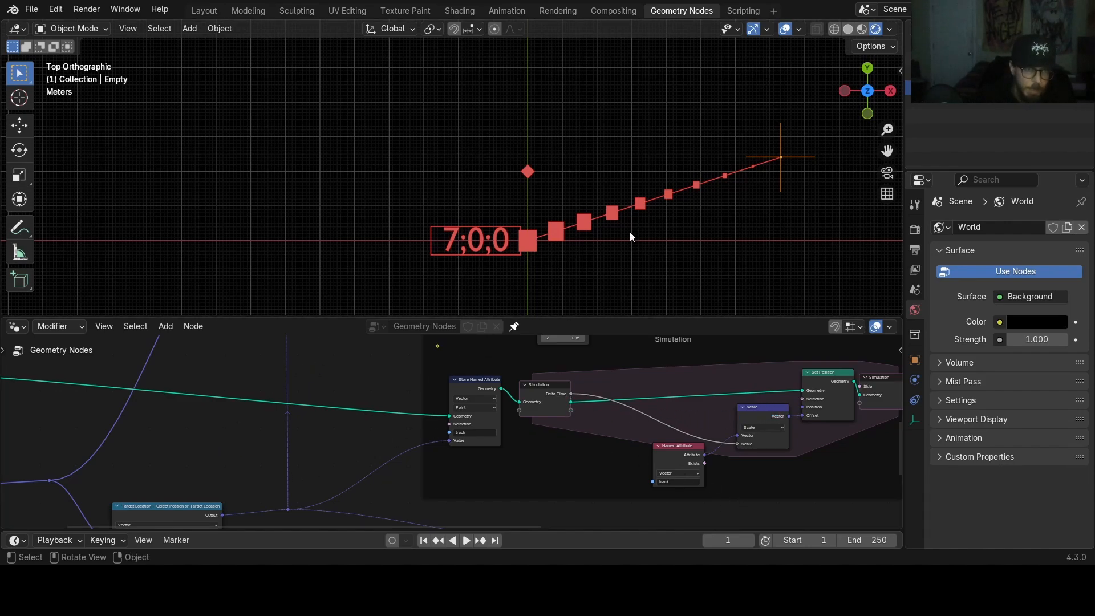
- Set the target empty's location to X 4 m and Y 2 m, then collapse its transform values
click(900, 70)
click(811, 102)
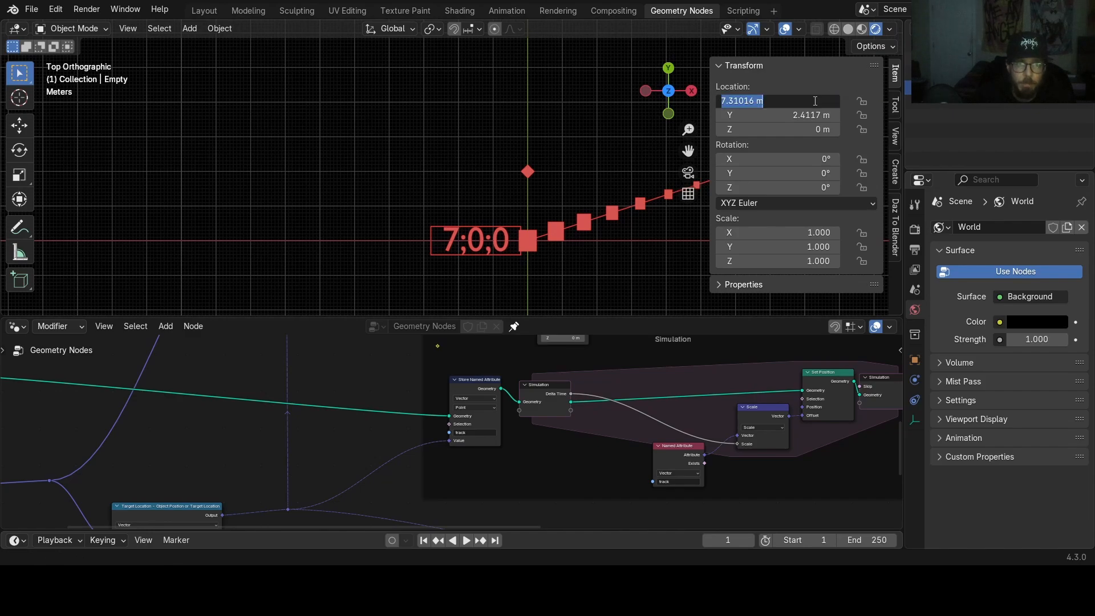
text(4)
key(Tab)
text(2)
key(Return)
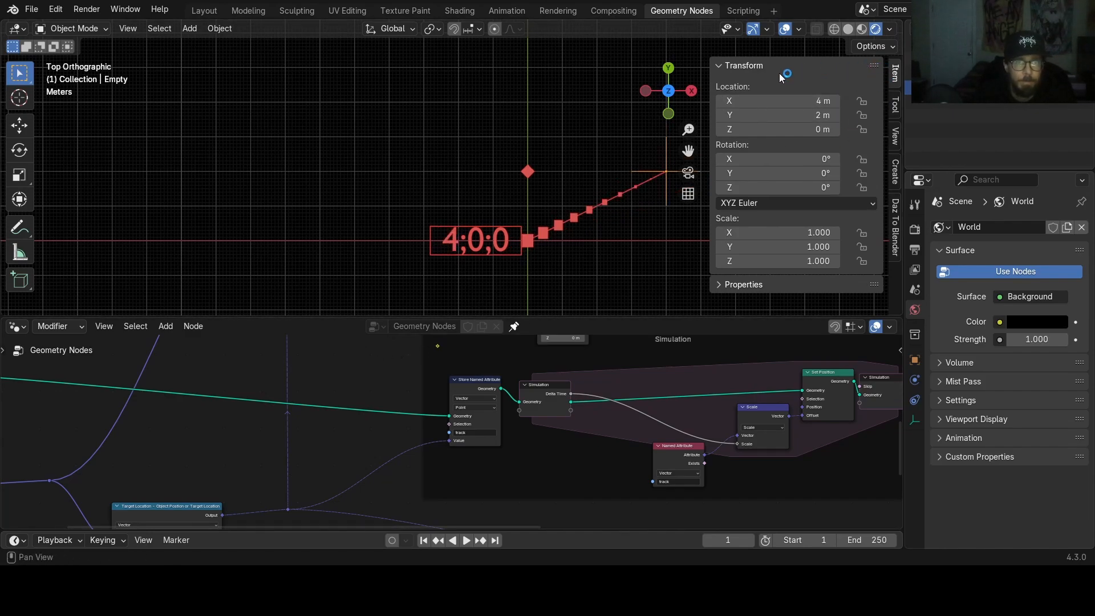
click(721, 66)
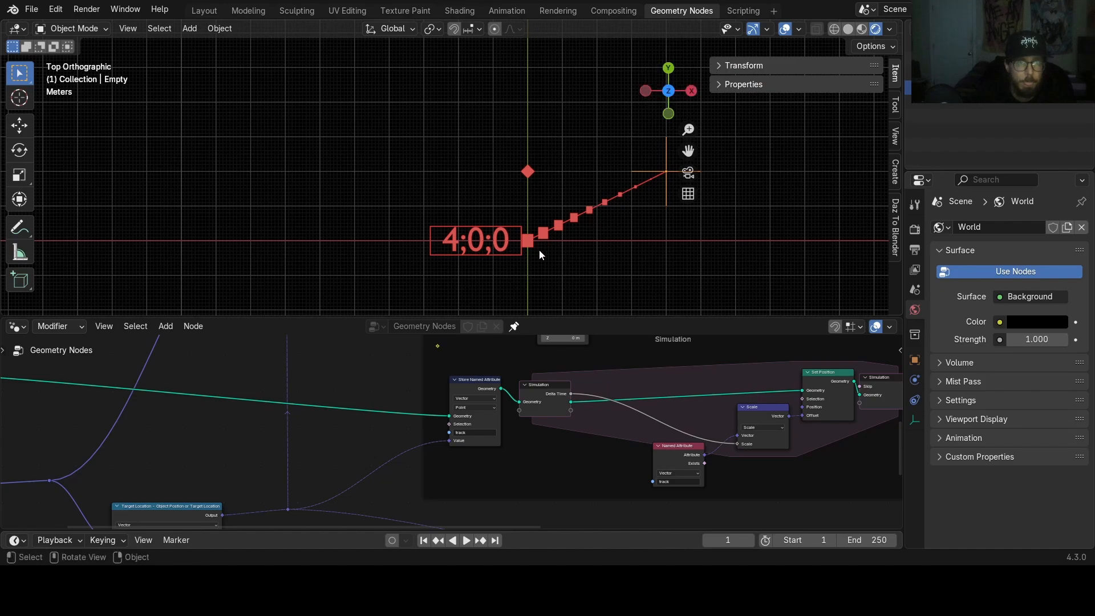
- Hide the viewport sidebar, enlarge the timeline to show its frame numbers, and display the scene's frame rate settings
middle_drag(160, 441, 590, 370)
scroll(591, 370, down, 1)
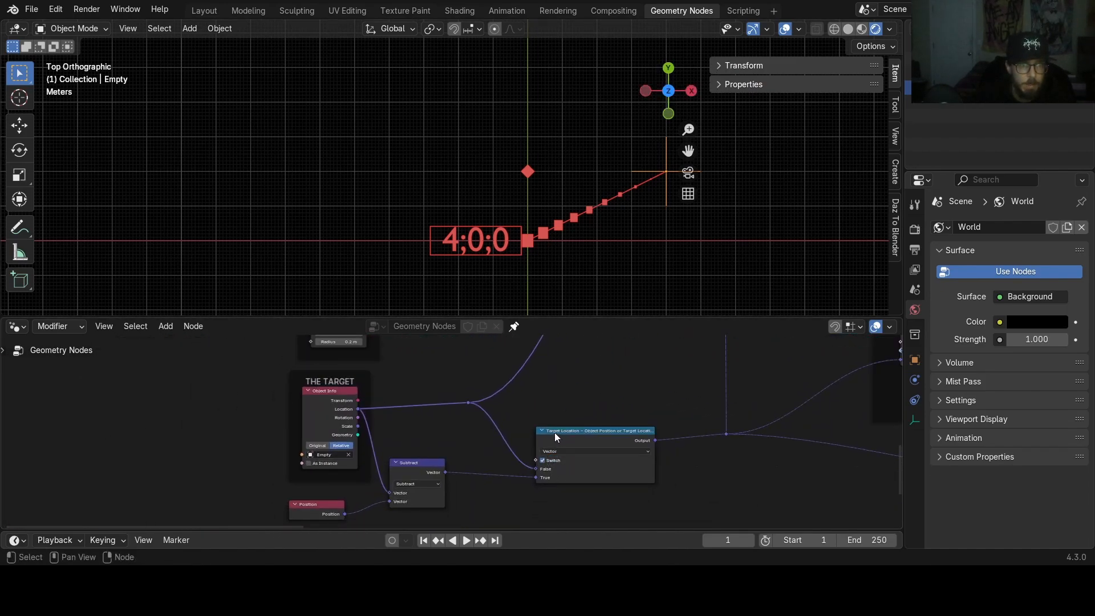
scroll(600, 181, up, 1)
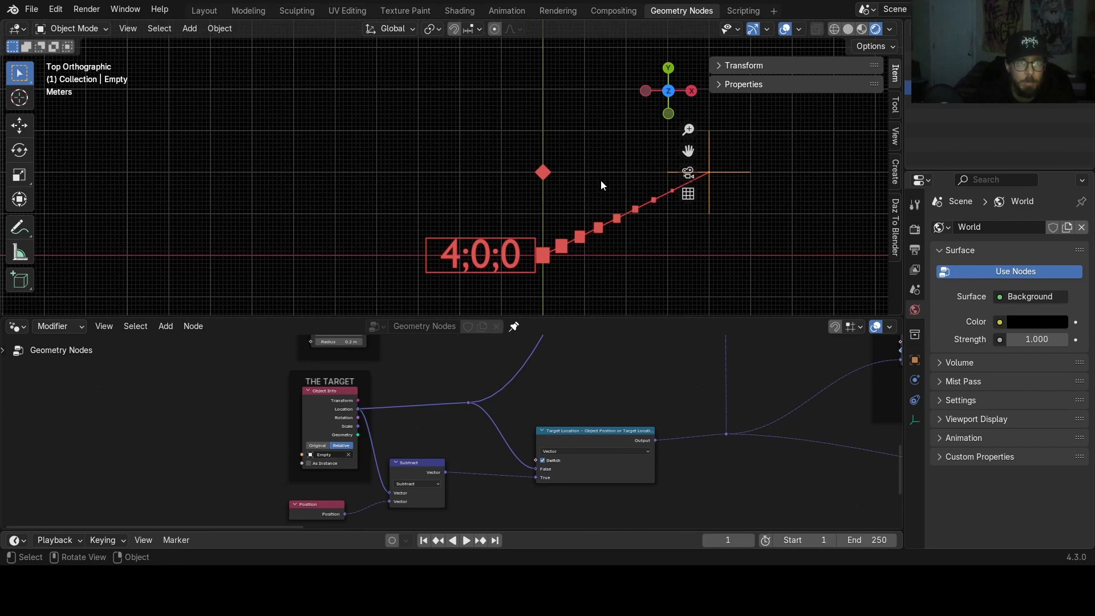
key(n)
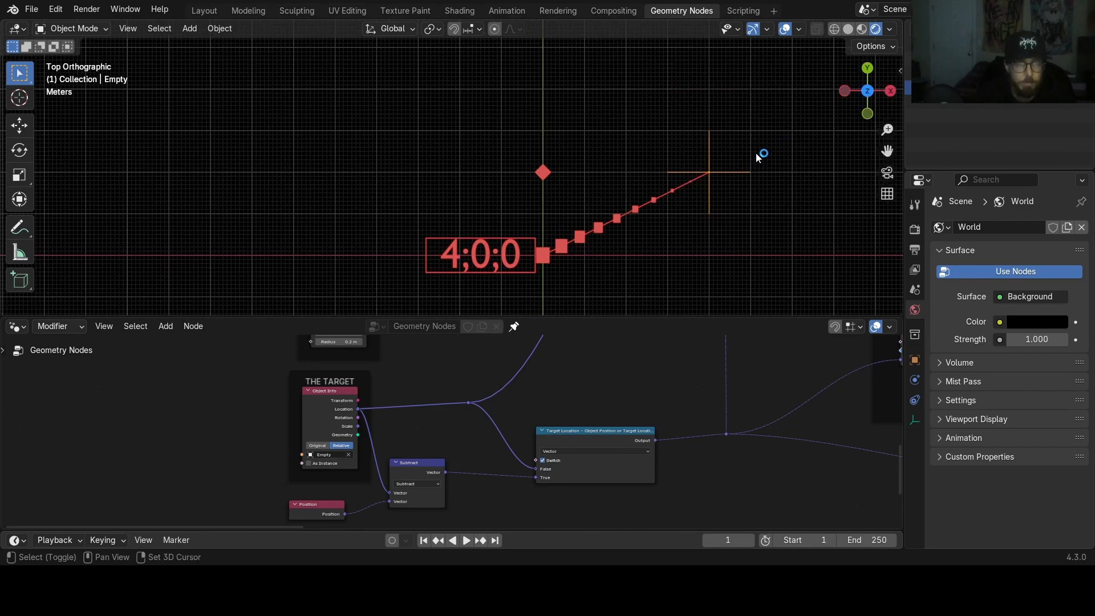
shift+middle_drag(760, 154, 682, 180)
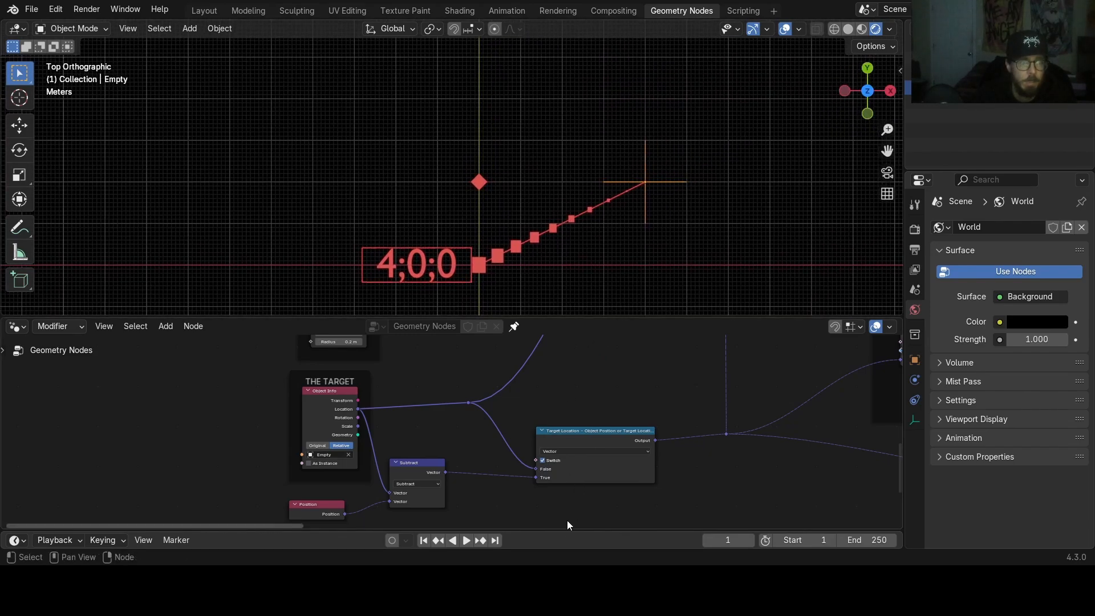
drag(567, 529, 567, 493)
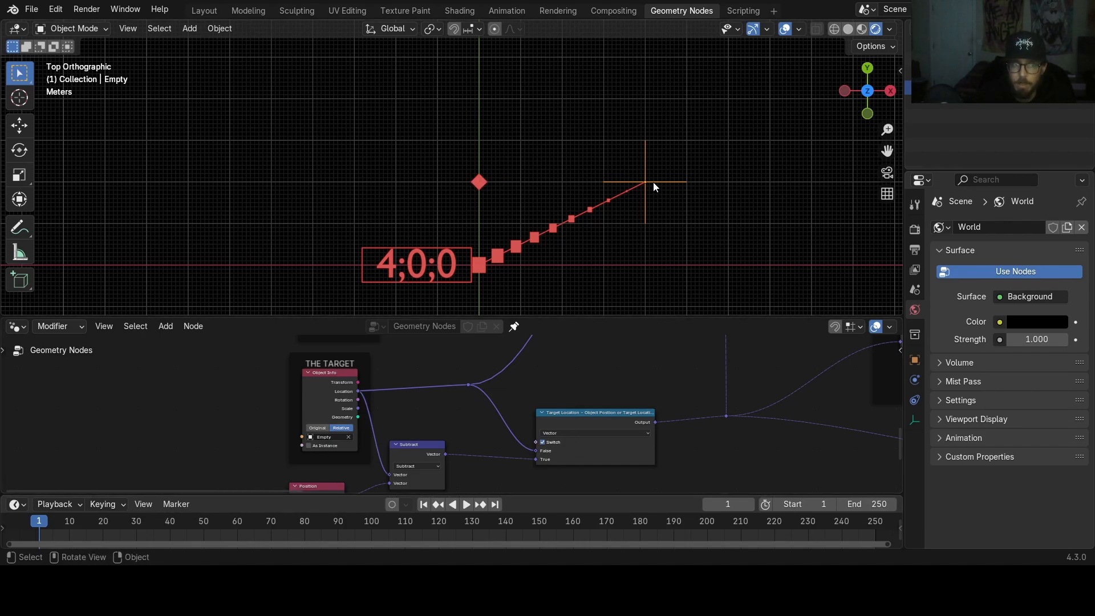
click(915, 250)
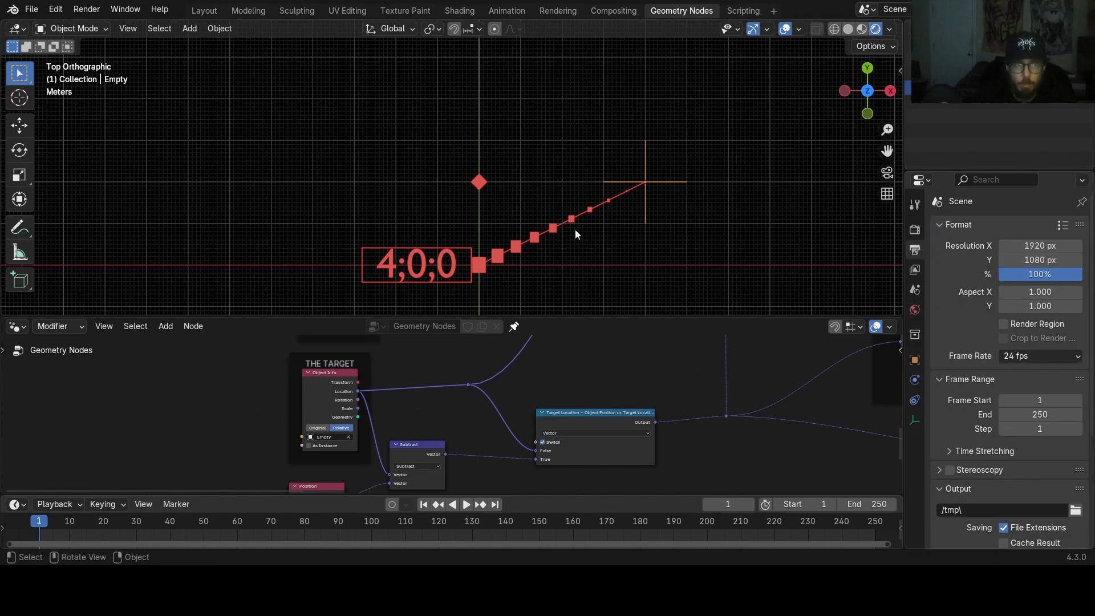
- Play the simulation up to frame 26, step back to frame 25 to examine the point's position, and return to frame 1
key(space)
key(space)
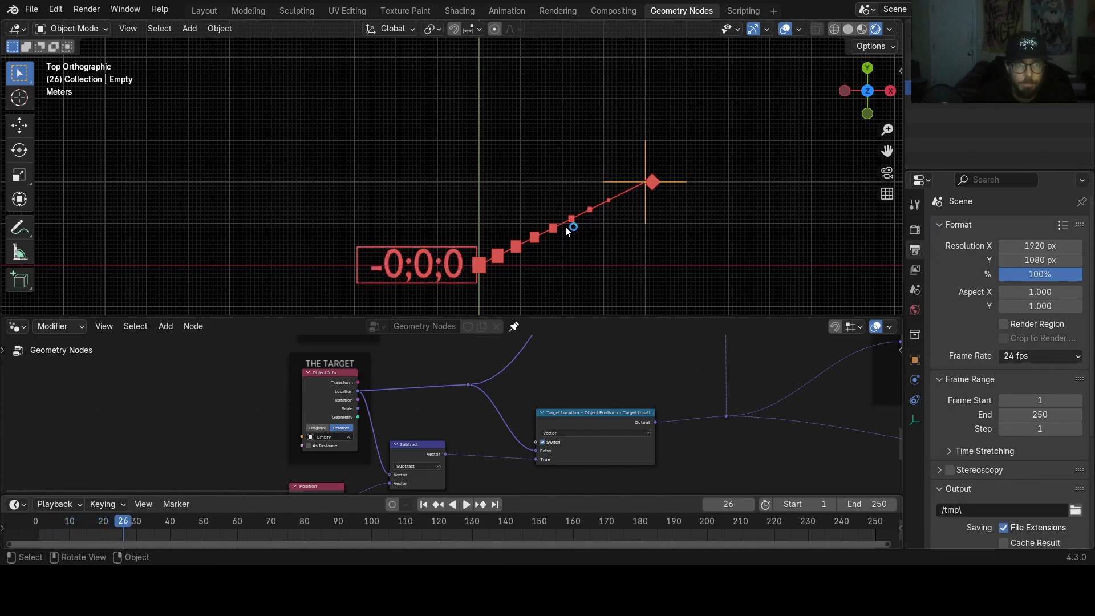
key(Left)
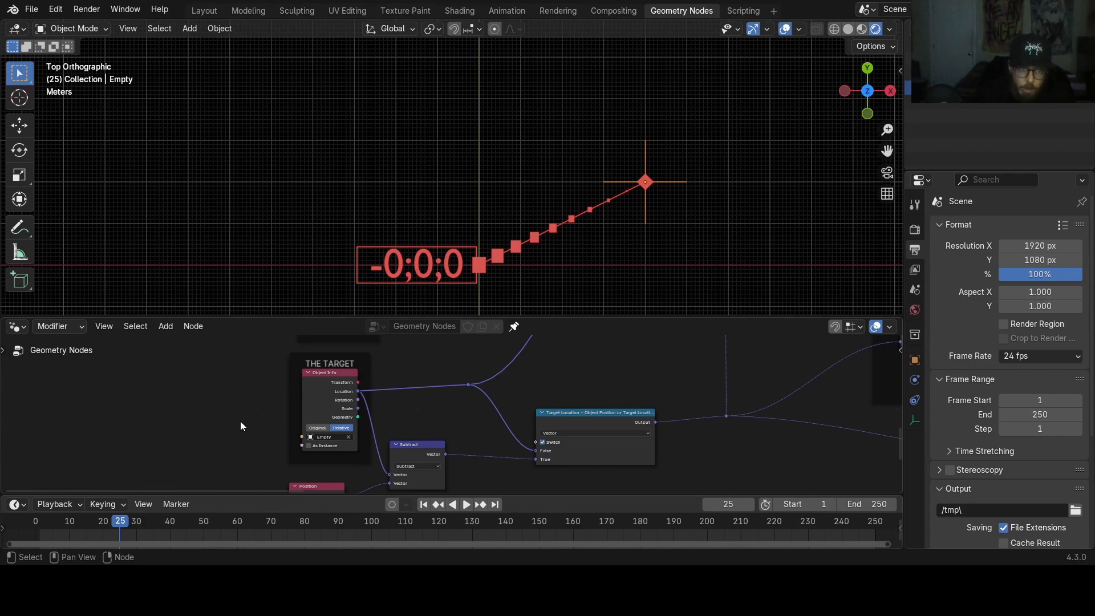
middle_drag(536, 413, 654, 443)
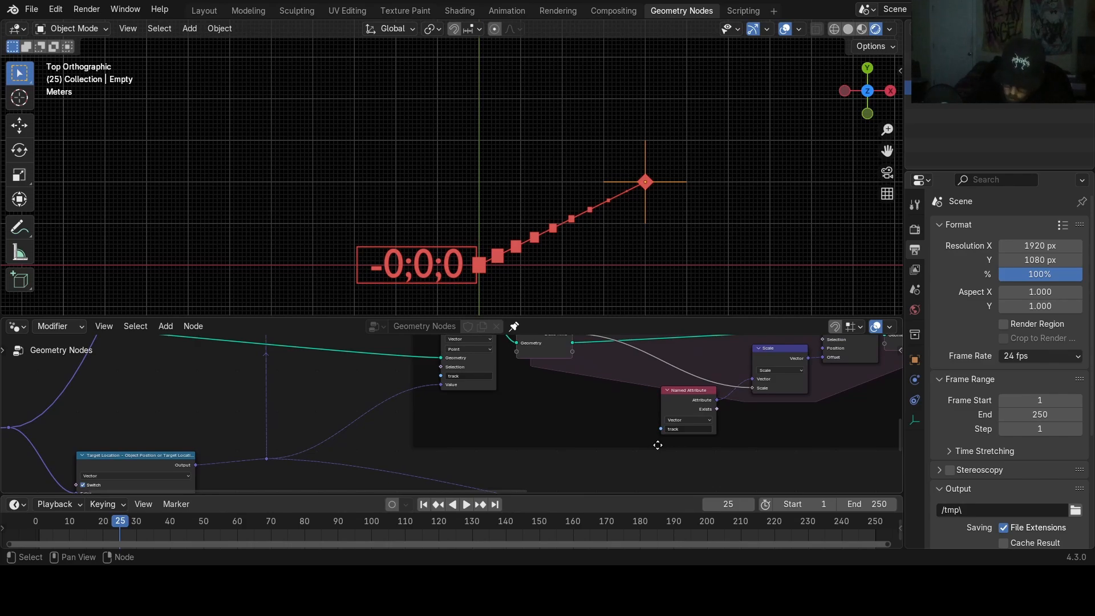
click(426, 505)
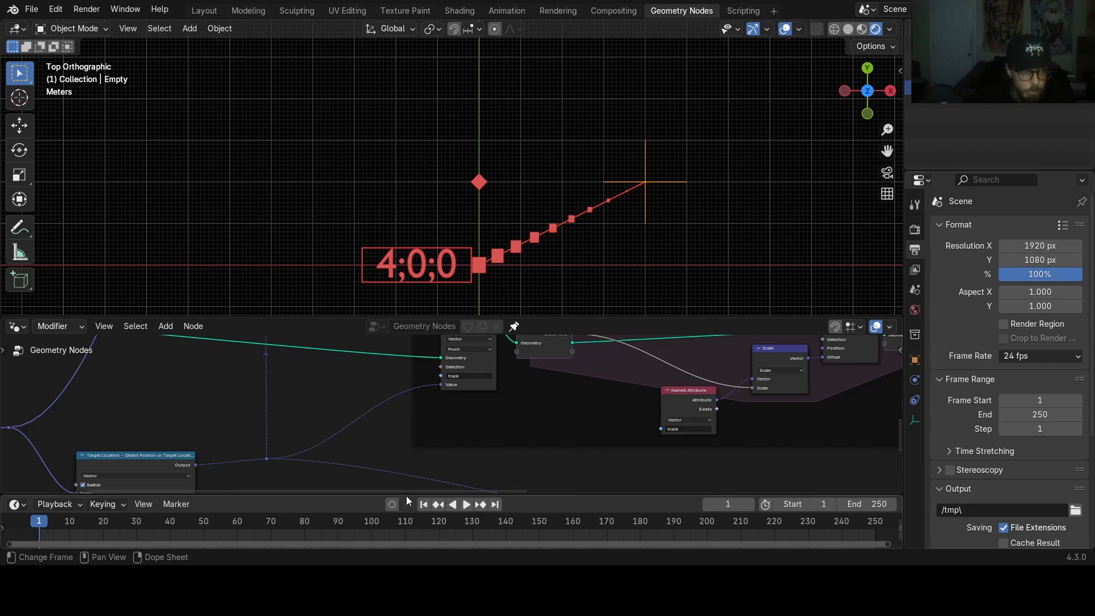
- Replay from frame 1 to frame 27 and step between frames 24 and 25 to check when the point reaches the target
middle_drag(586, 386, 572, 418)
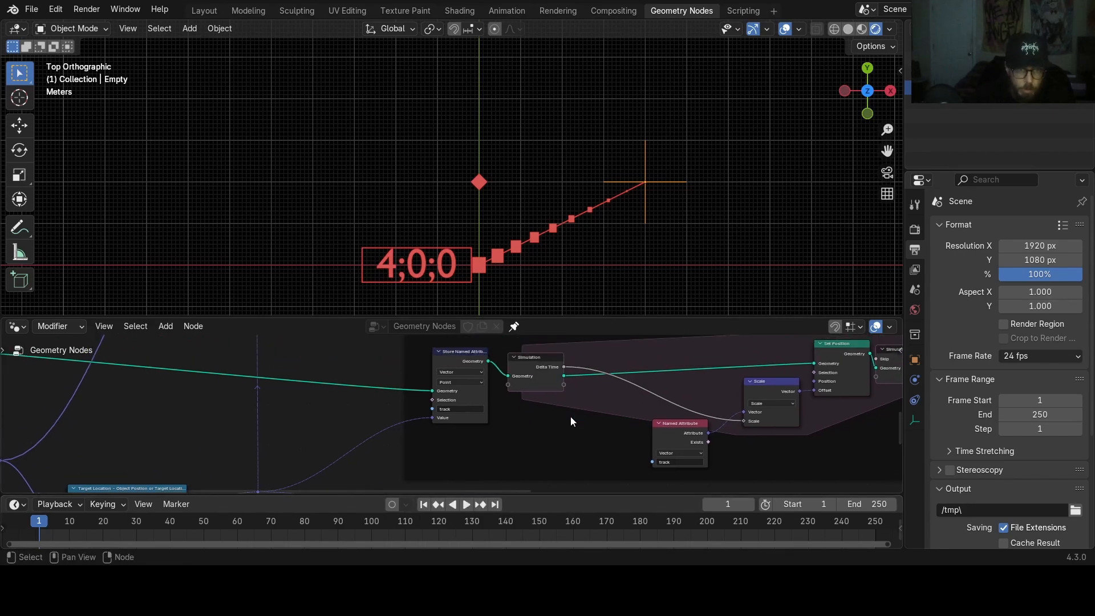
key(space)
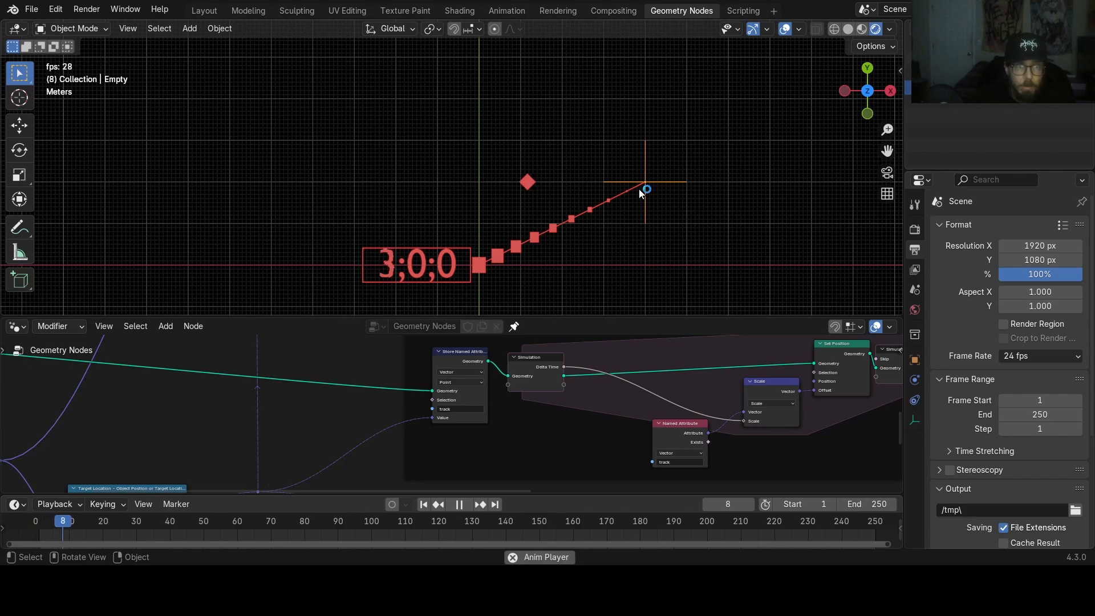
key(space)
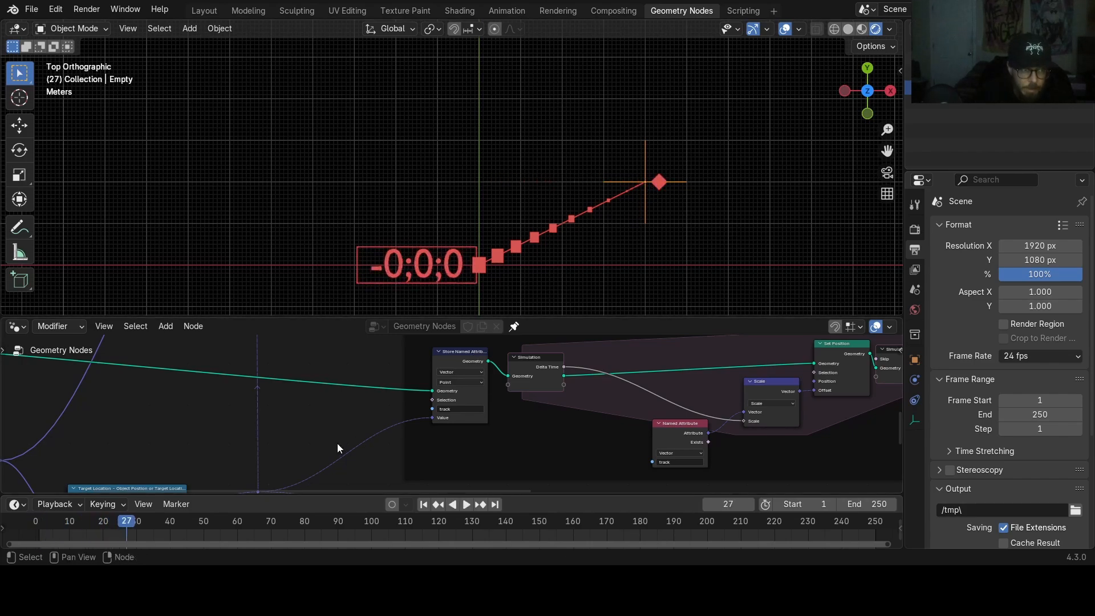
key(Left)
key(Left)
key(Left)
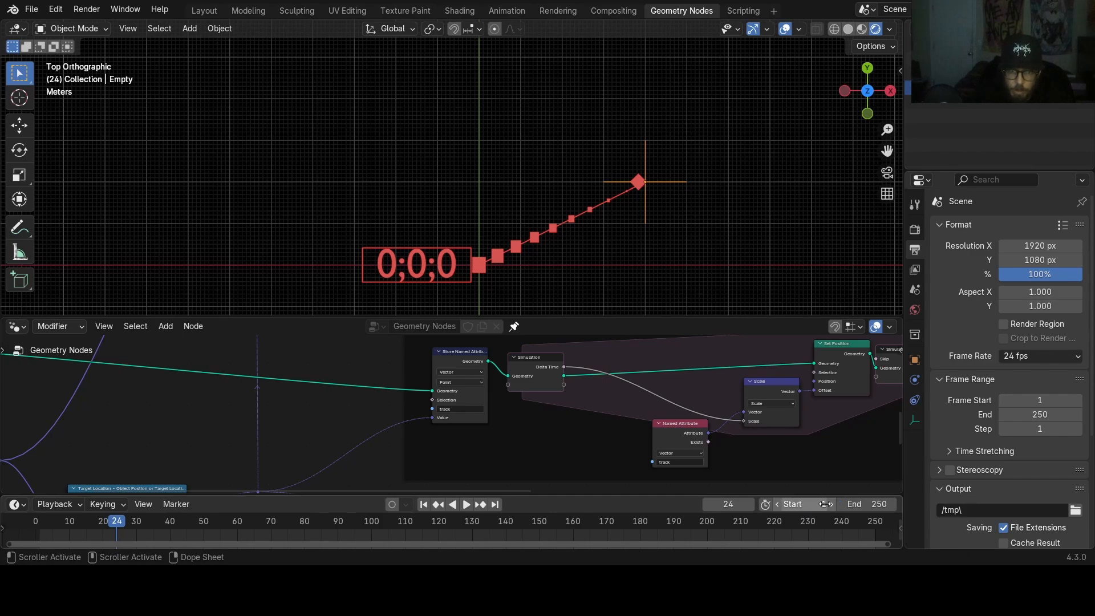
key(Right)
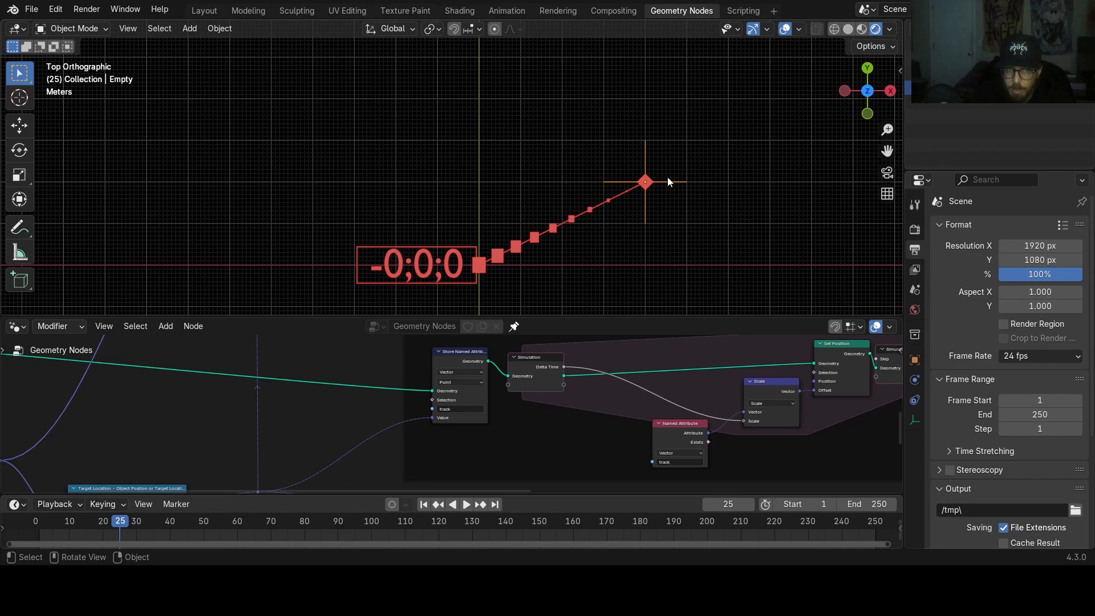
- Set the scene frame rate to 60 fps and run the simulation from frame 1 to frame 61
click(1061, 357)
click(1032, 473)
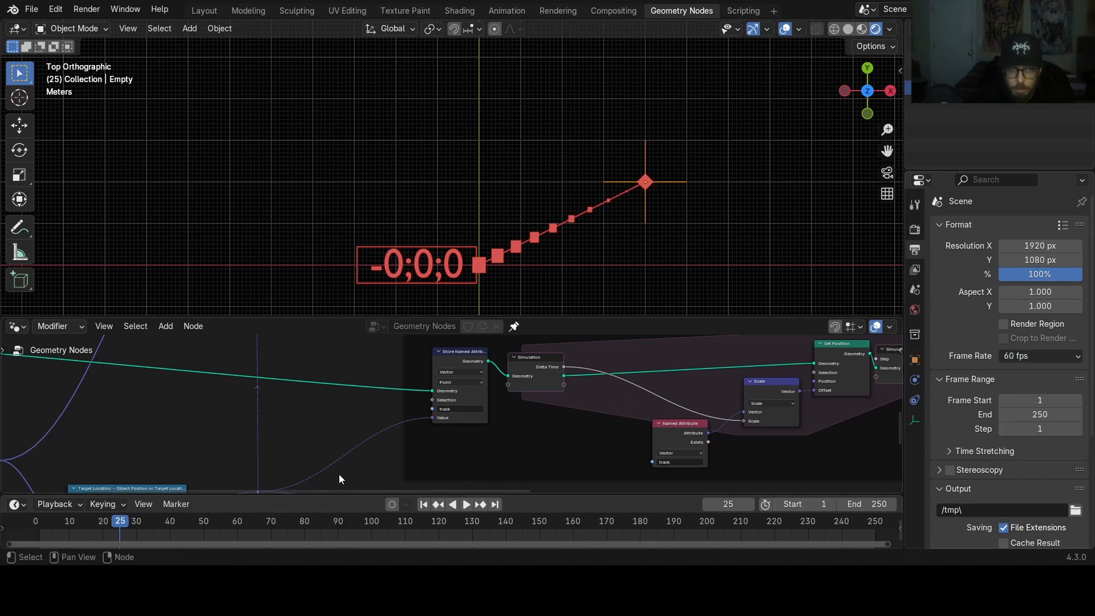
click(437, 505)
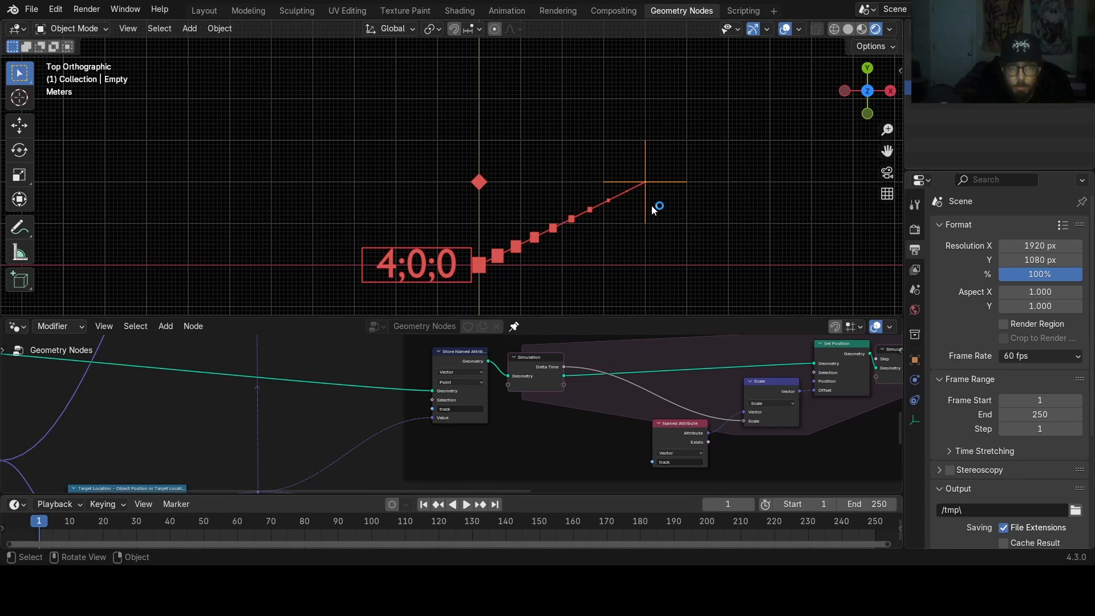
key(space)
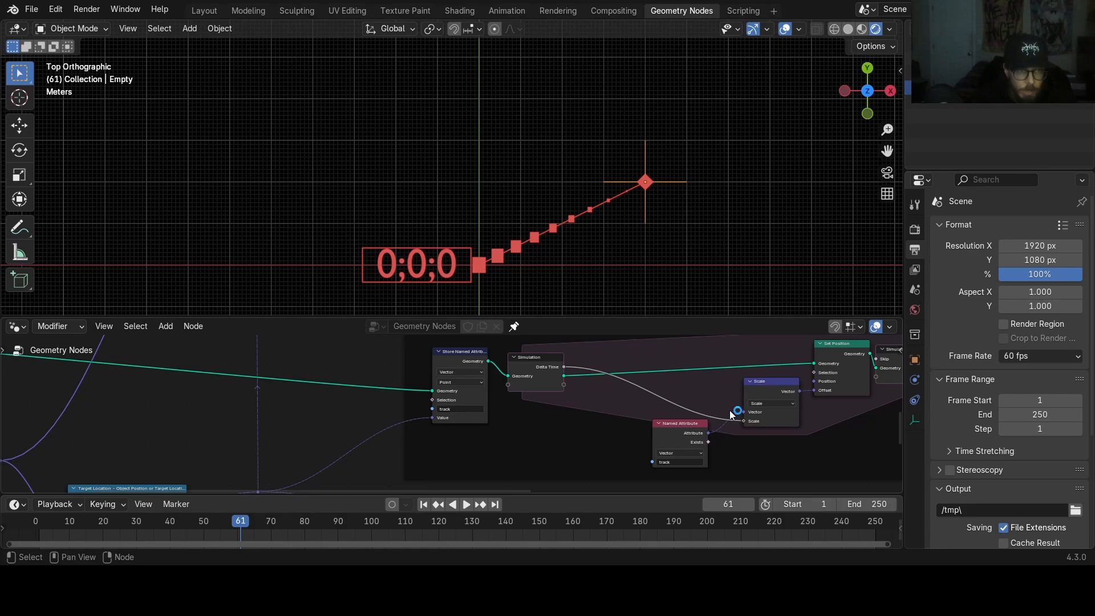
drag(731, 414, 731, 414)
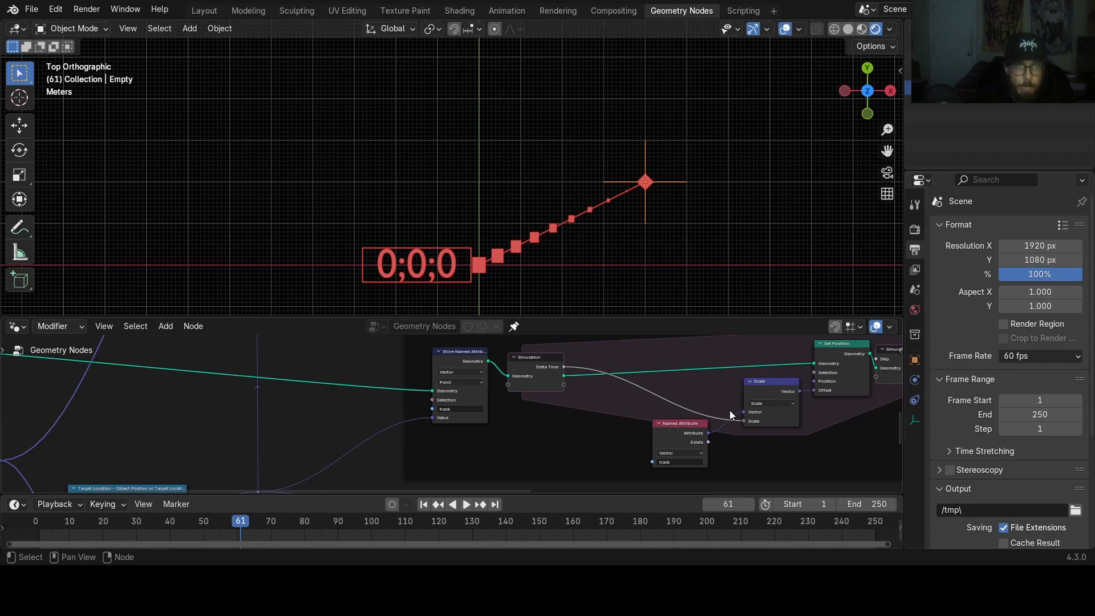
- Enable the For Each / Custom option on the Vector Viewer's coordinates node and replay the simulation from frame 1 to frame 137
middle_drag(730, 409, 266, 379)
middle_drag(397, 487, 477, 390)
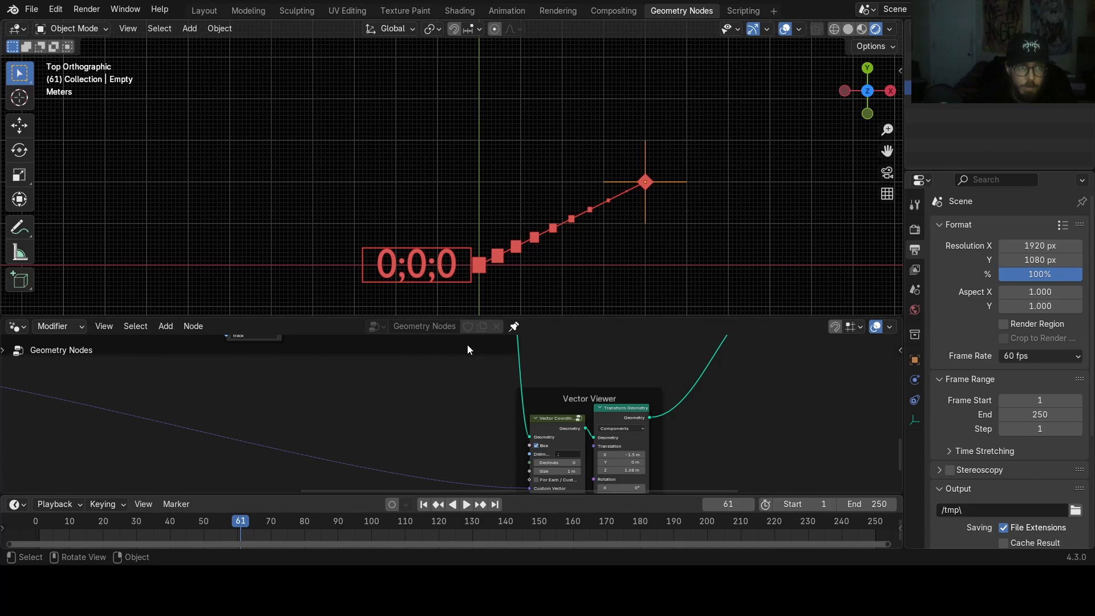
middle_drag(538, 440, 566, 388)
click(563, 428)
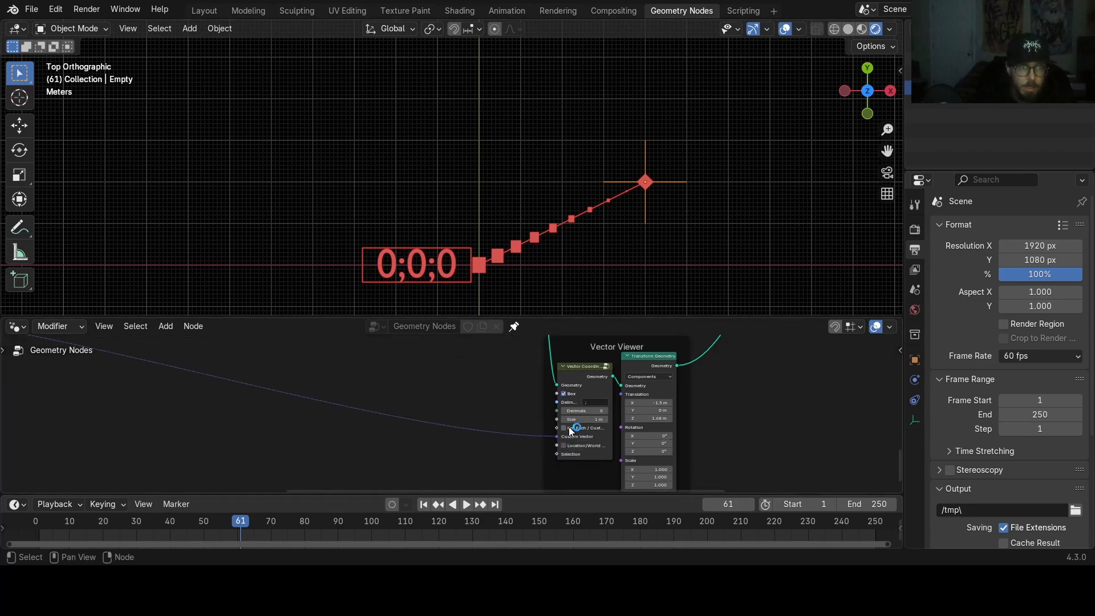
click(423, 504)
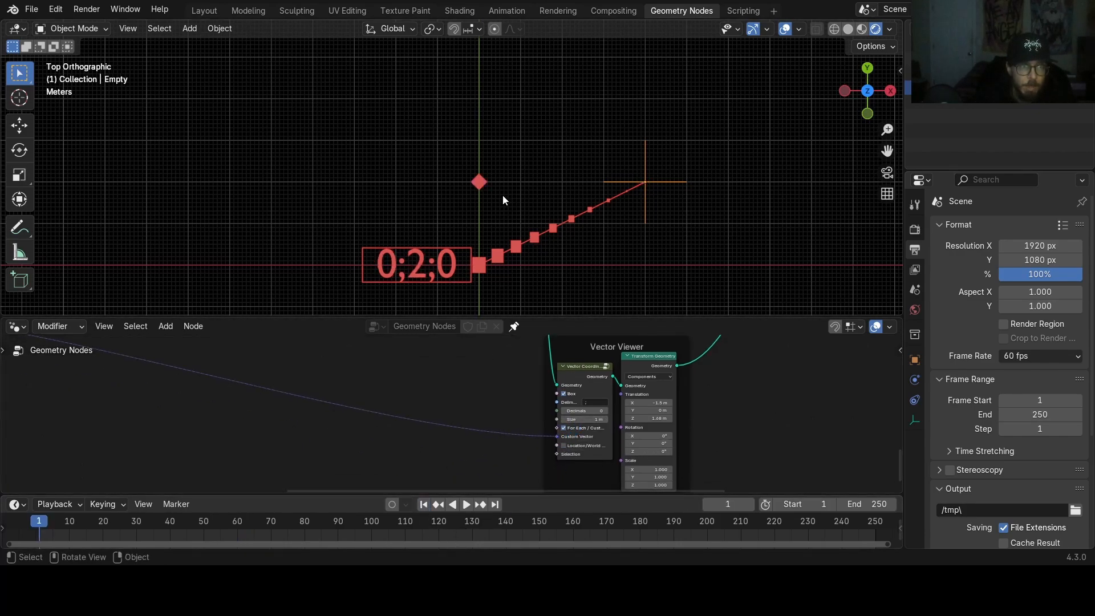
key(space)
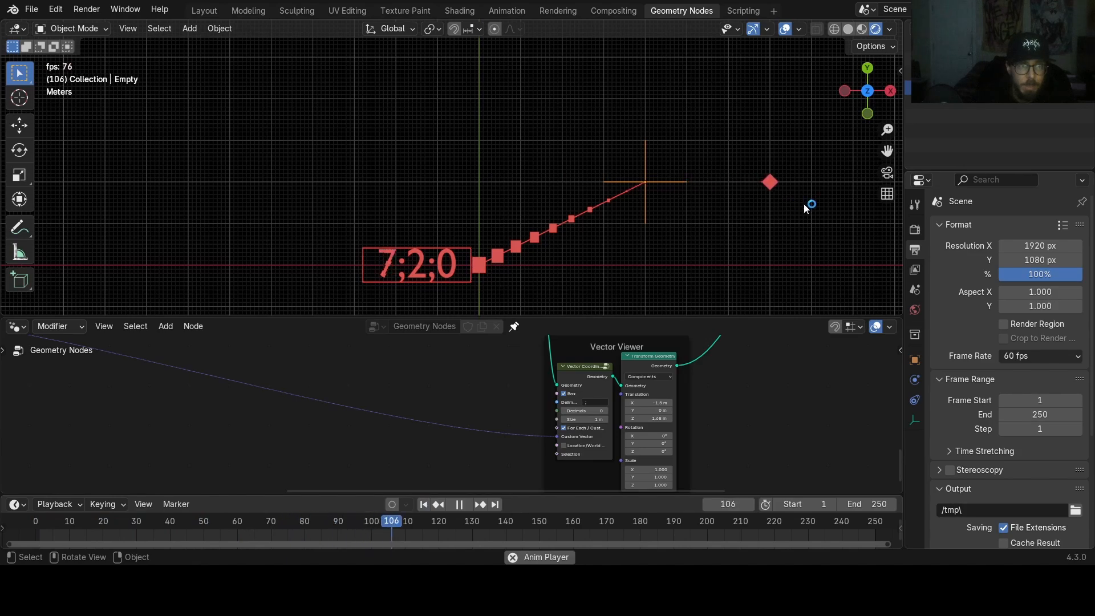
key(space)
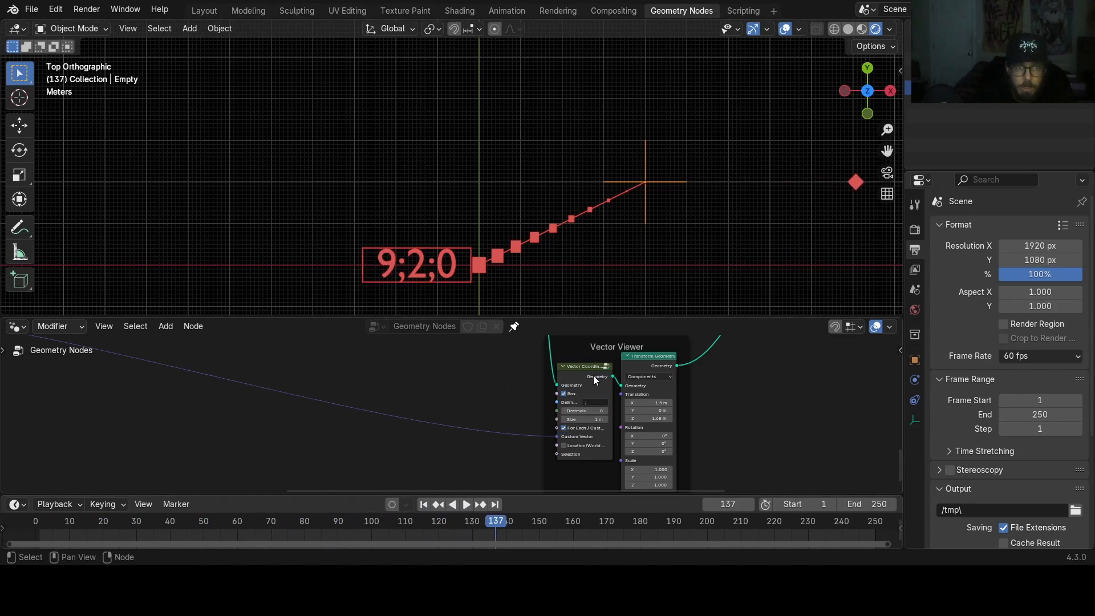
- Move the Transform Geometry node farther from the coordinates node inside the Vector Viewer frame and inspect the coordinates node's geometry output
click(595, 377)
drag(667, 354, 689, 352)
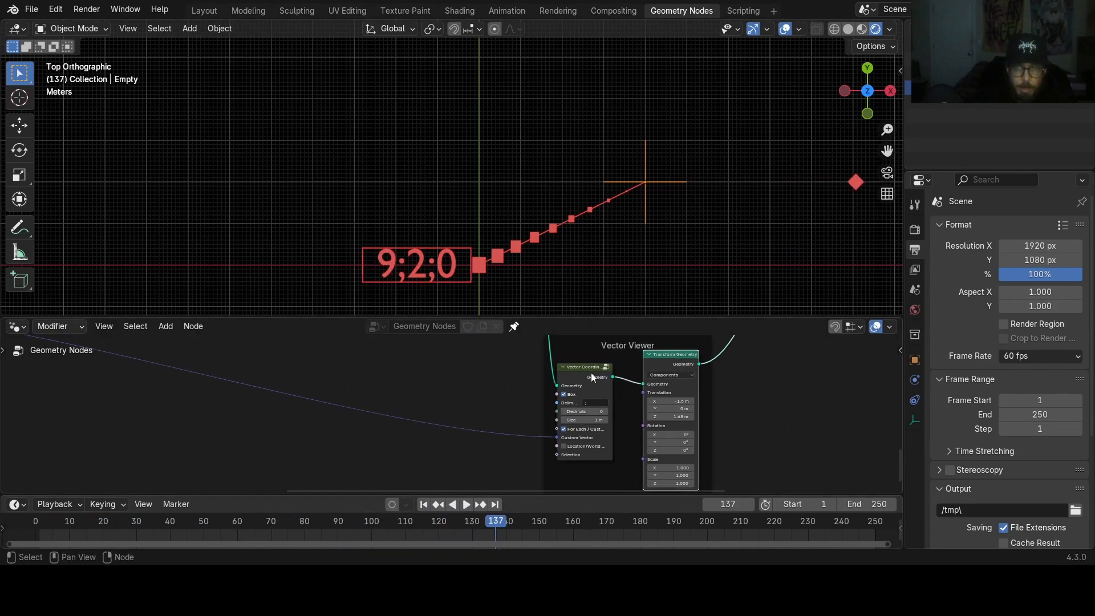
mouse_move(591, 372)
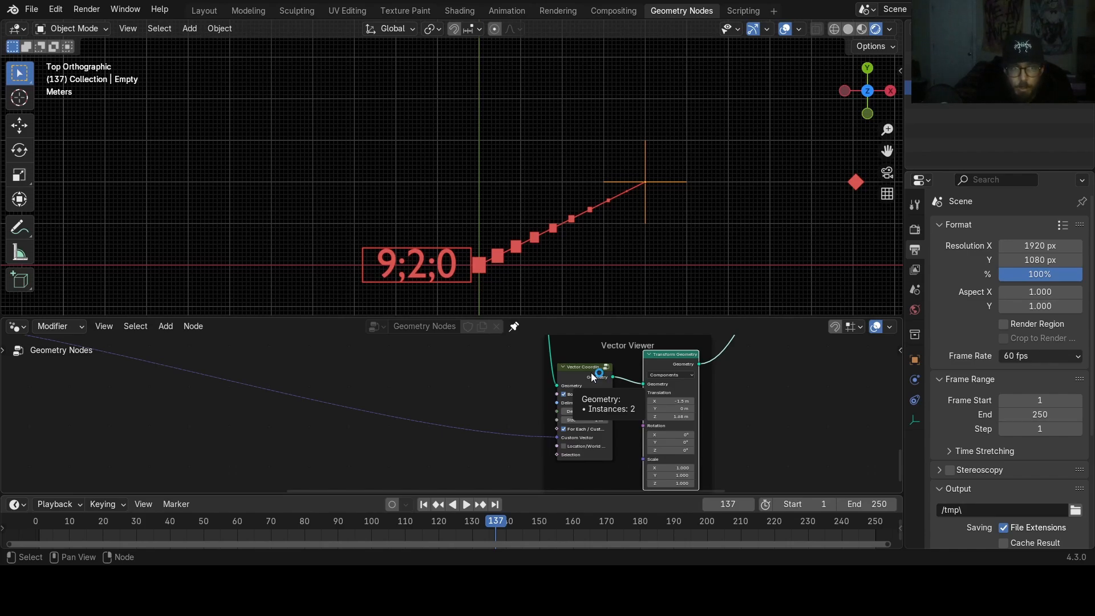
- Raise the Vector Viewer's decimals to 2 to check the exact vector, and return them to 0
scroll(490, 410, up, 2)
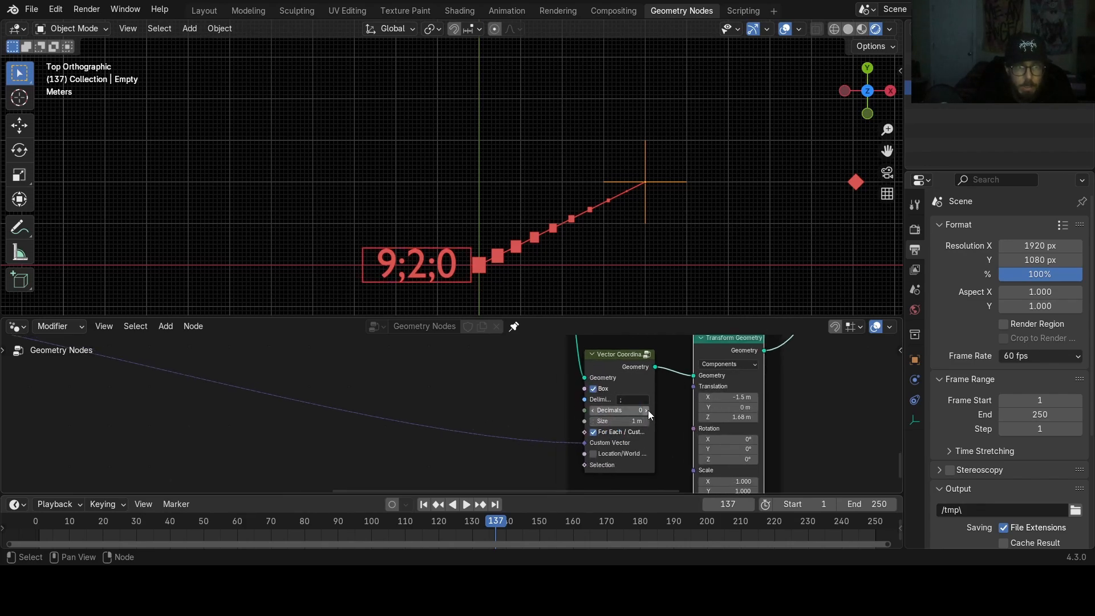
click(646, 410)
click(646, 410)
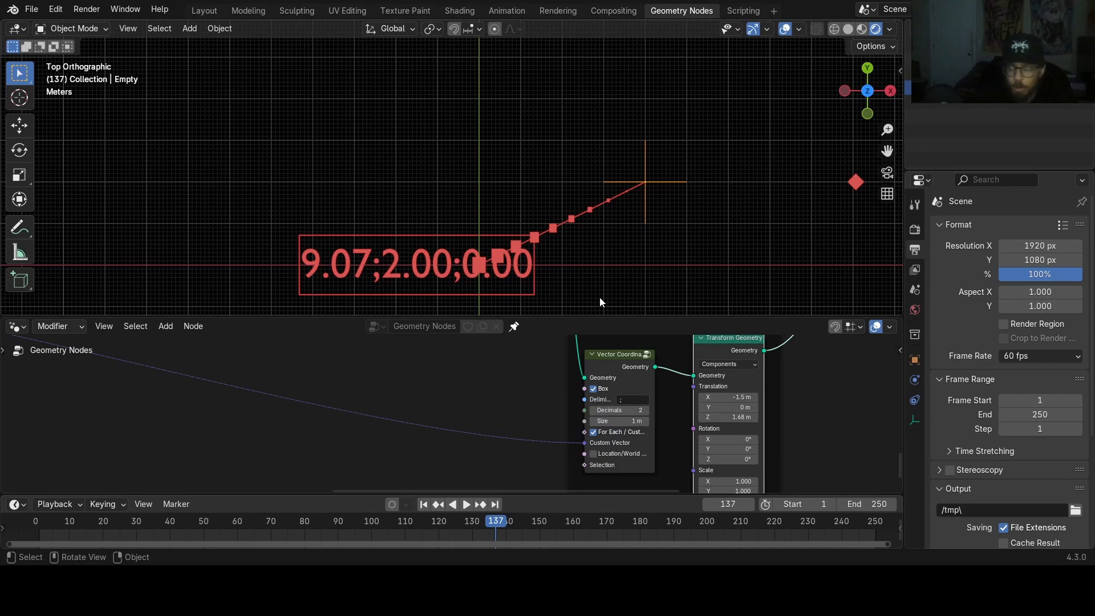
click(593, 410)
click(593, 410)
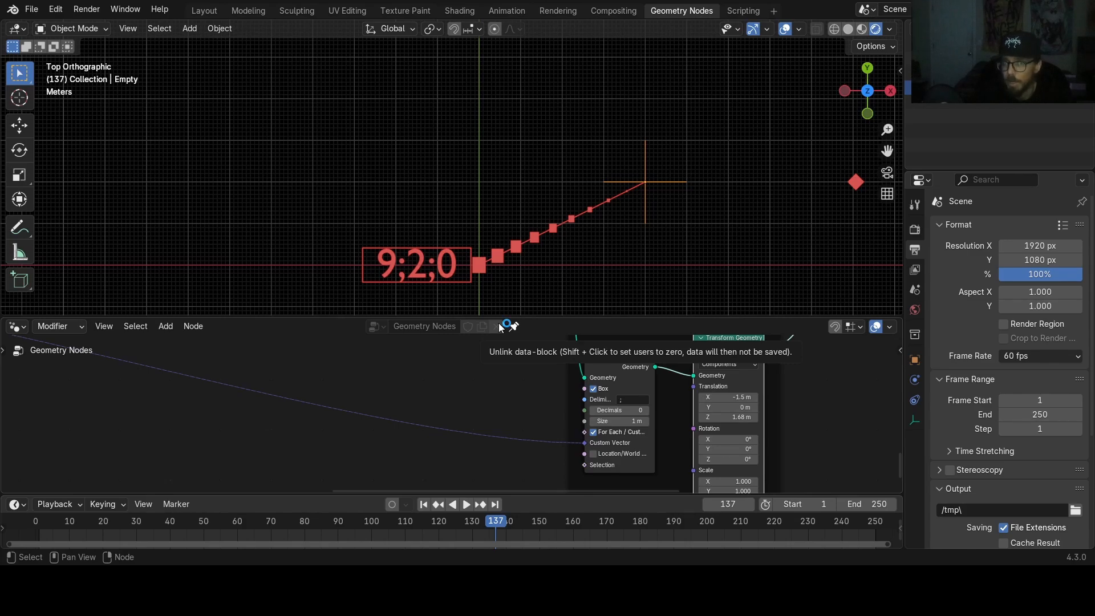
- Shift the target's Object Info node slightly so it lines up above the Position node feeding the Subtract node
middle_drag(396, 391, 581, 378)
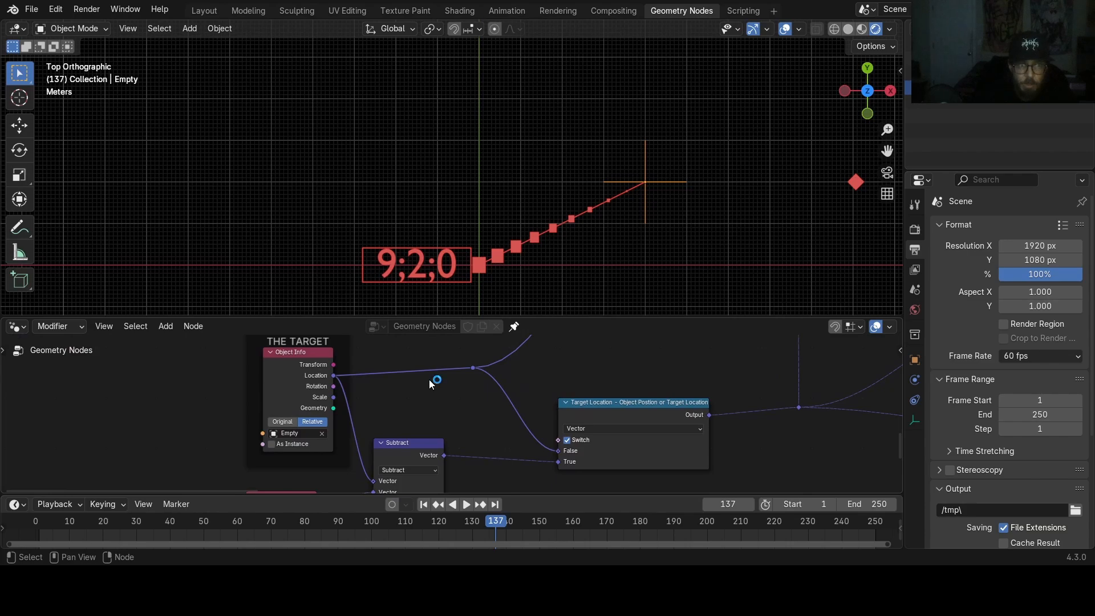
middle_drag(399, 394, 415, 350)
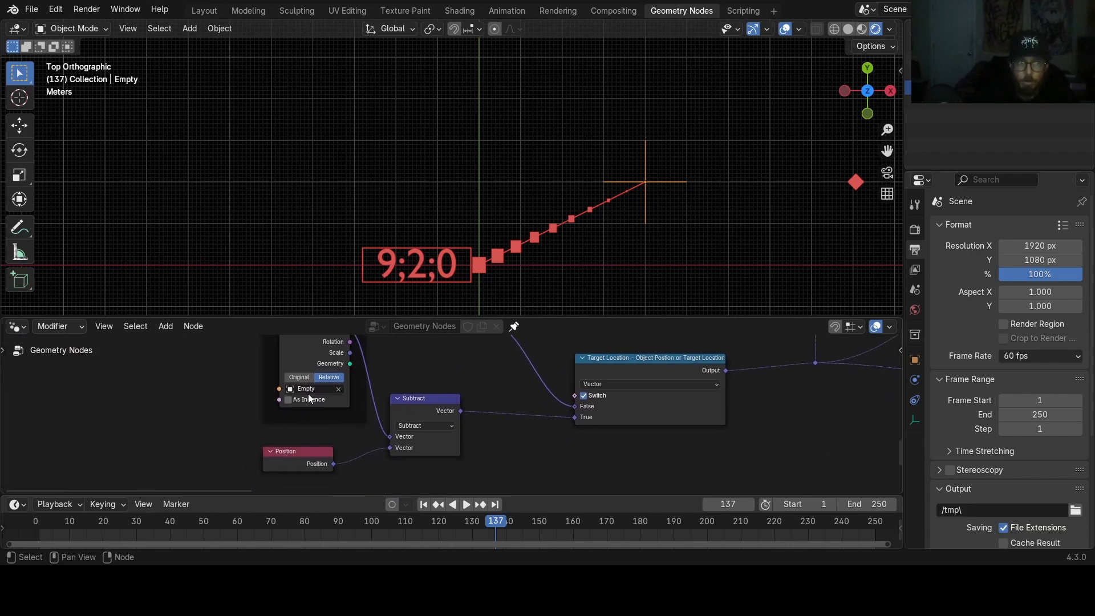
drag(330, 360, 313, 373)
middle_drag(299, 391, 395, 392)
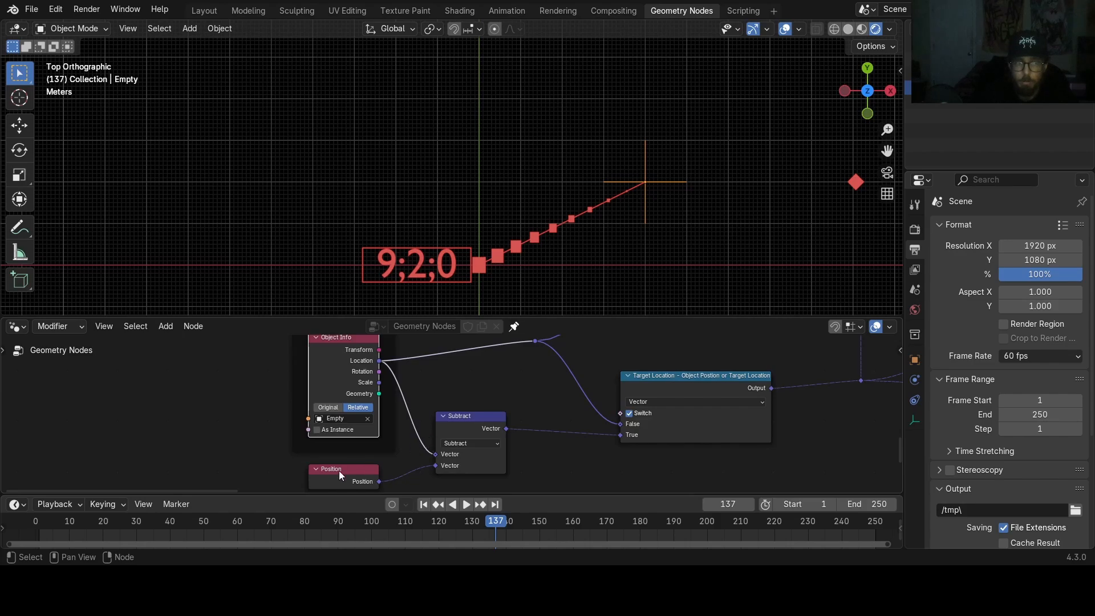